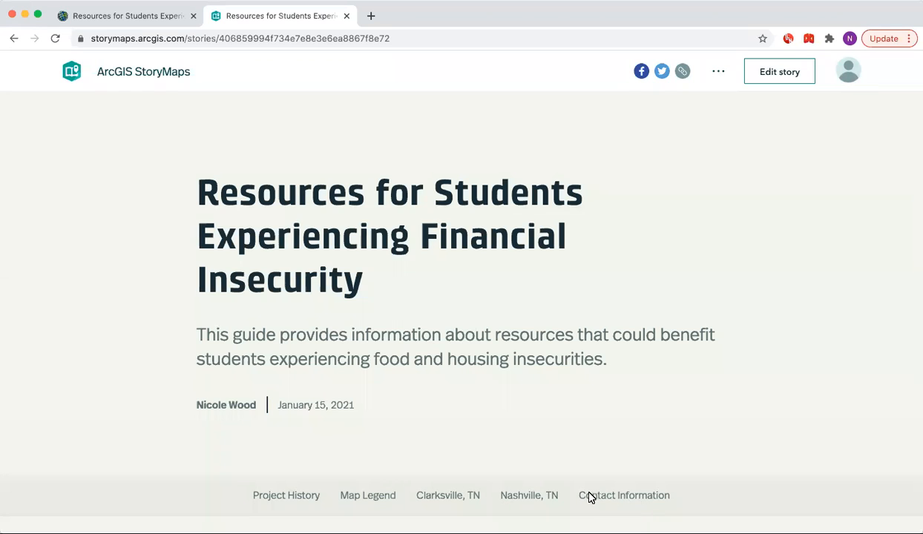
Scroll through the published story's cover, Project History section and Clarksville, TN map section.
{"action": "scroll", "coordinate": [395, 447], "scroll_direction": "down", "scroll_amount": 2}
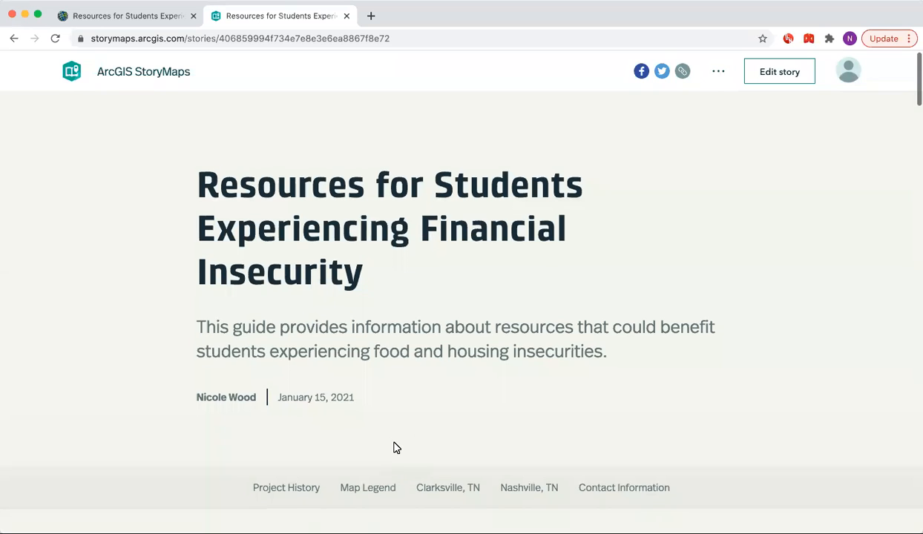
{"action": "scroll", "coordinate": [396, 447], "scroll_direction": "down", "scroll_amount": 2}
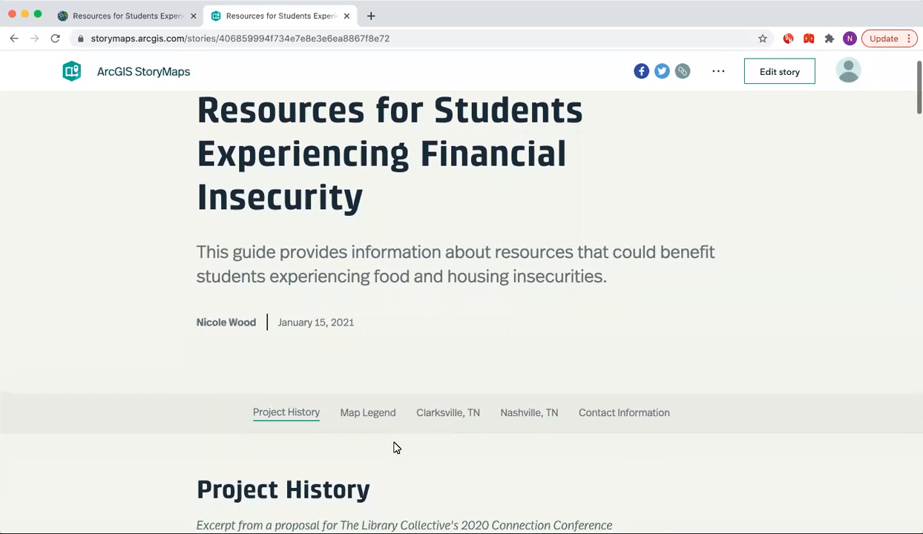
{"action": "scroll", "coordinate": [396, 448], "scroll_direction": "down", "scroll_amount": 5}
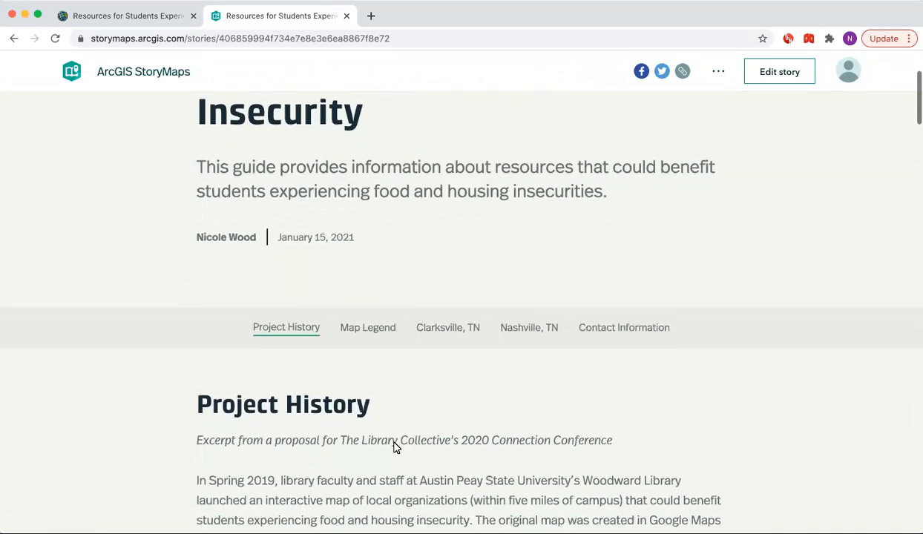
{"action": "scroll", "coordinate": [395, 447], "scroll_direction": "down", "scroll_amount": 5}
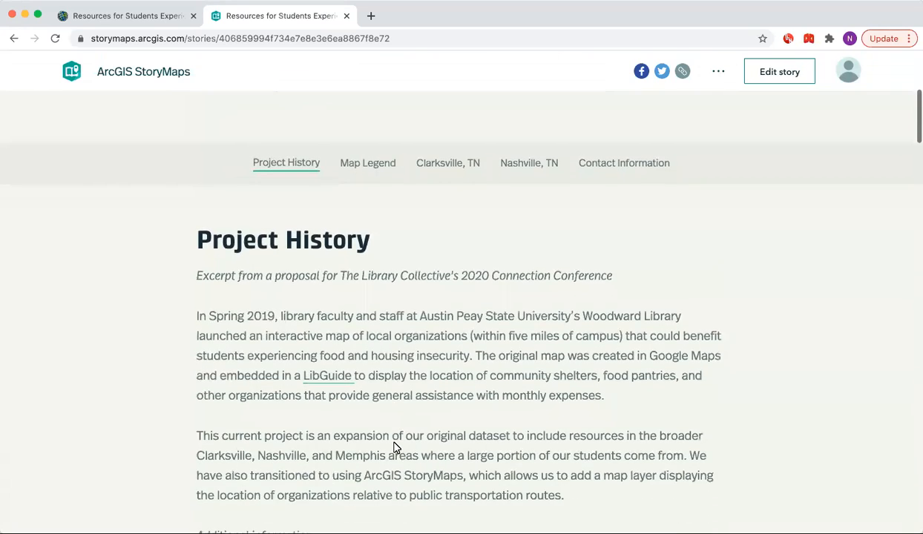
{"action": "scroll", "coordinate": [396, 448], "scroll_direction": "down", "scroll_amount": 12}
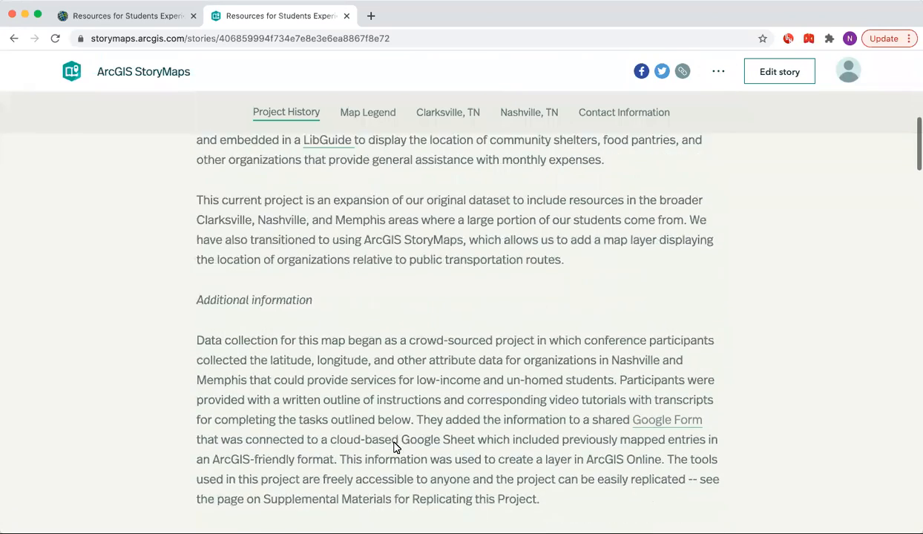
{"action": "scroll", "coordinate": [395, 448], "scroll_direction": "down", "scroll_amount": 10}
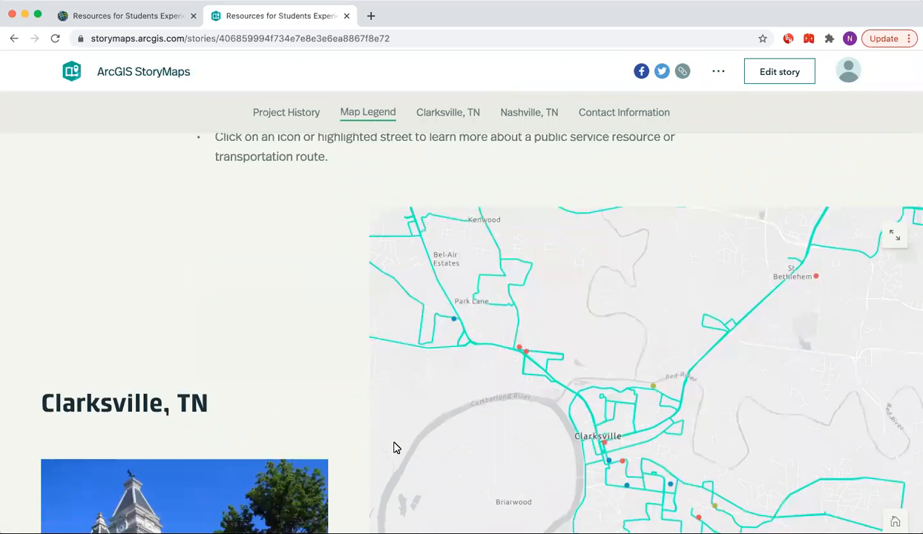
{"action": "scroll", "coordinate": [396, 448], "scroll_direction": "down", "scroll_amount": 1}
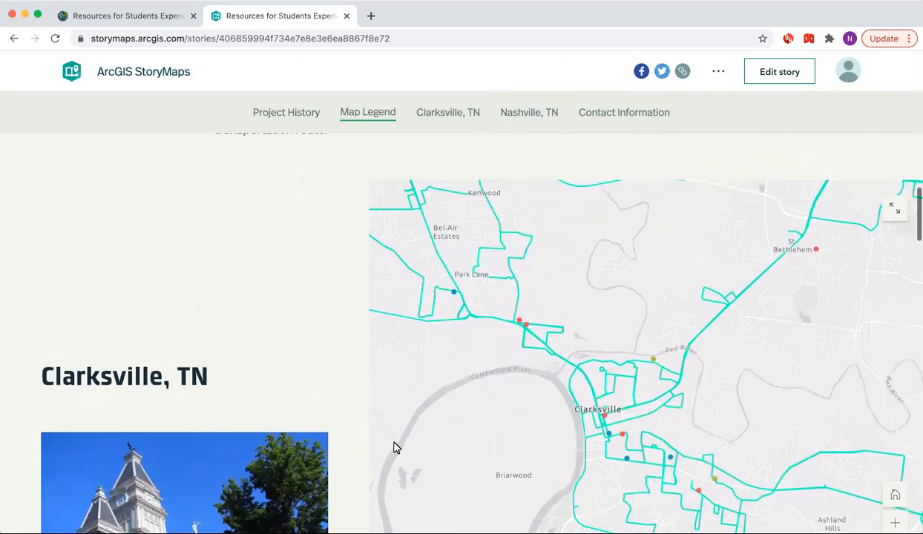
{"action": "scroll", "coordinate": [395, 448], "scroll_direction": "down", "scroll_amount": 3}
{"action": "scroll", "coordinate": [395, 447], "scroll_direction": "down", "scroll_amount": 3}
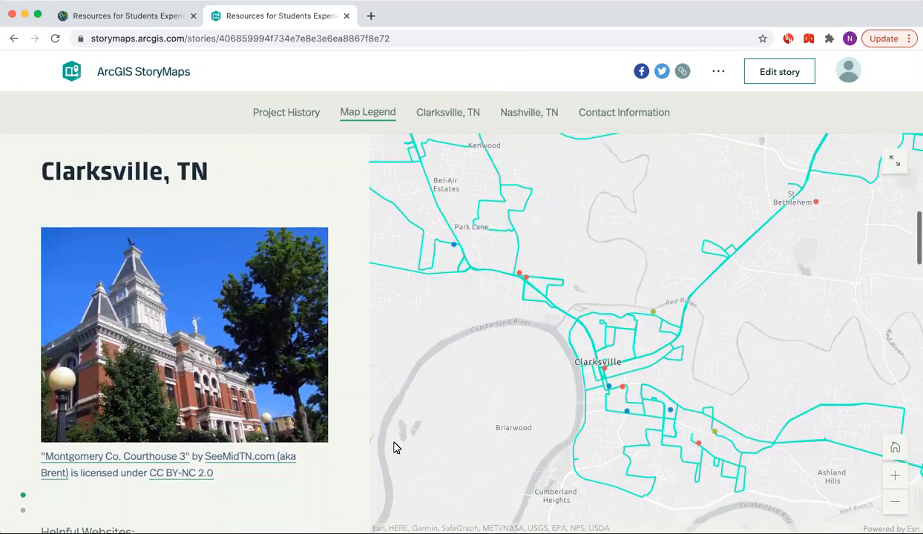
{"action": "scroll", "coordinate": [395, 448], "scroll_direction": "down", "scroll_amount": 6}
{"action": "scroll", "coordinate": [396, 447], "scroll_direction": "down", "scroll_amount": 6}
{"action": "scroll", "coordinate": [396, 448], "scroll_direction": "down", "scroll_amount": 6}
{"action": "scroll", "coordinate": [394, 447], "scroll_direction": "down", "scroll_amount": 6}
{"action": "scroll", "coordinate": [394, 447], "scroll_direction": "down", "scroll_amount": 1}
Review the Nashville, TN section's map and its list of helpful websites.
{"action": "scroll", "coordinate": [394, 447], "scroll_direction": "down", "scroll_amount": 1}
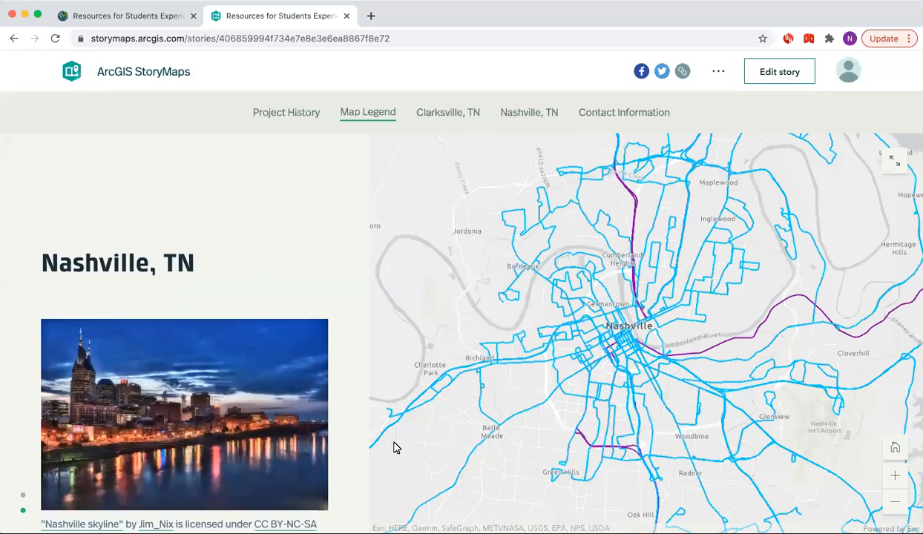
{"action": "scroll", "coordinate": [394, 448], "scroll_direction": "down", "scroll_amount": 1}
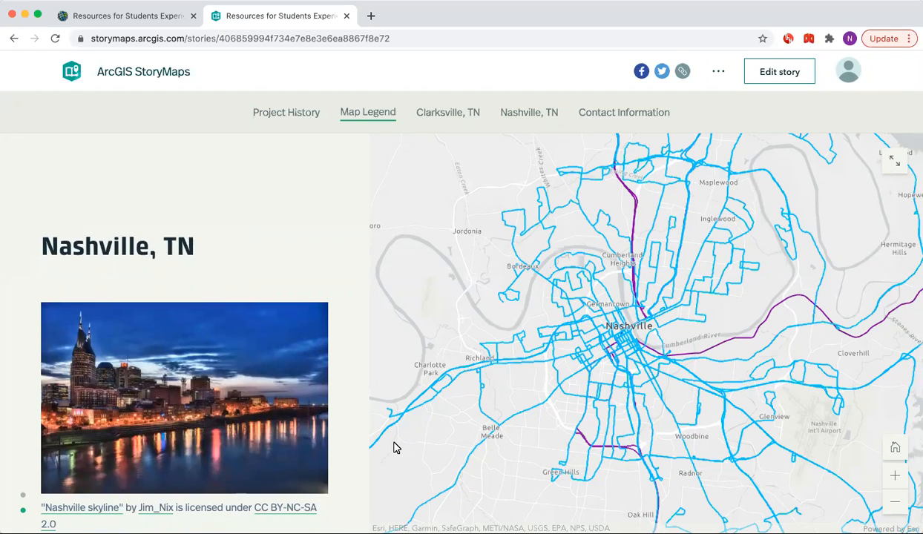
{"action": "scroll", "coordinate": [394, 448], "scroll_direction": "down", "scroll_amount": 2}
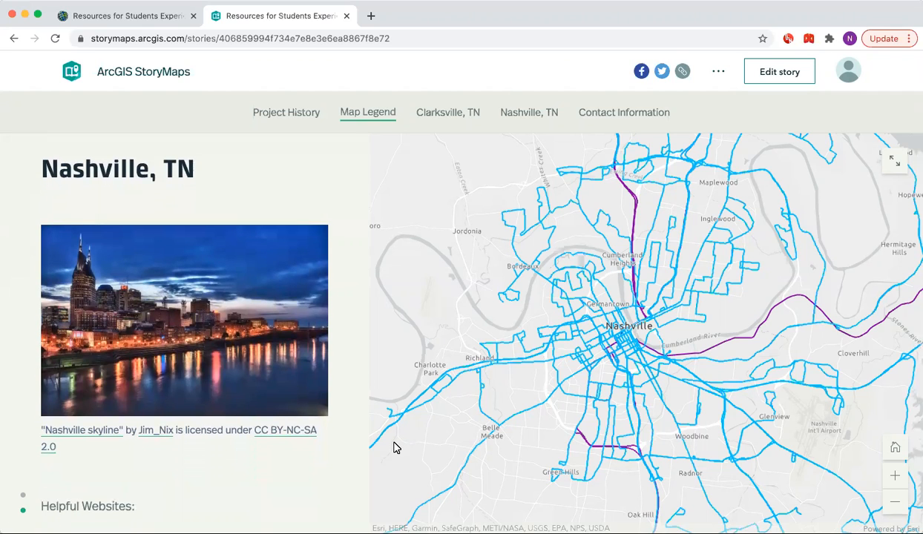
{"action": "scroll", "coordinate": [394, 448], "scroll_direction": "down", "scroll_amount": 1}
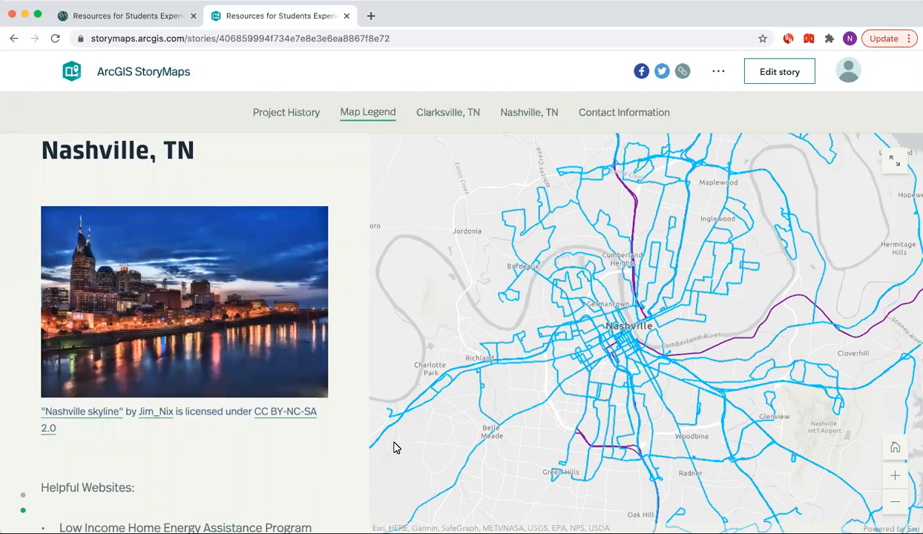
{"action": "scroll", "coordinate": [394, 448], "scroll_direction": "down", "scroll_amount": 2}
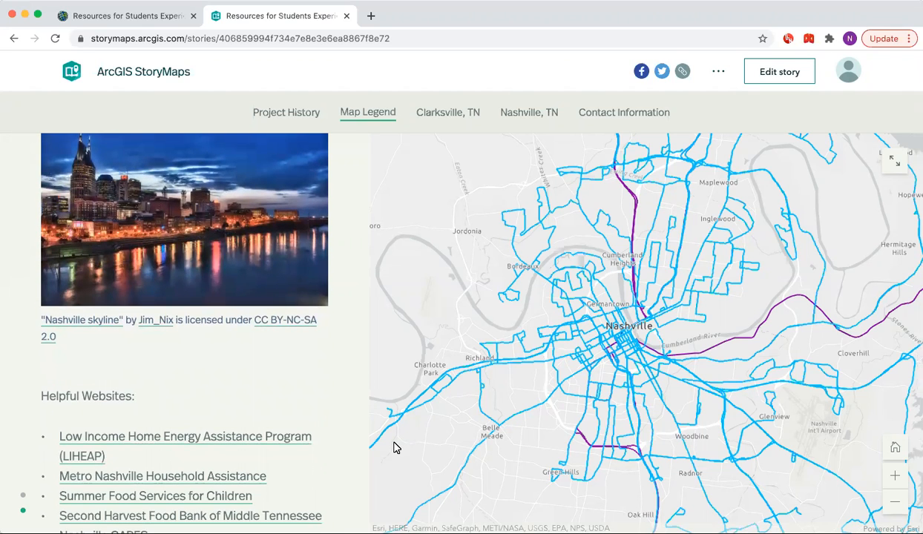
{"action": "scroll", "coordinate": [393, 447], "scroll_direction": "down", "scroll_amount": 2}
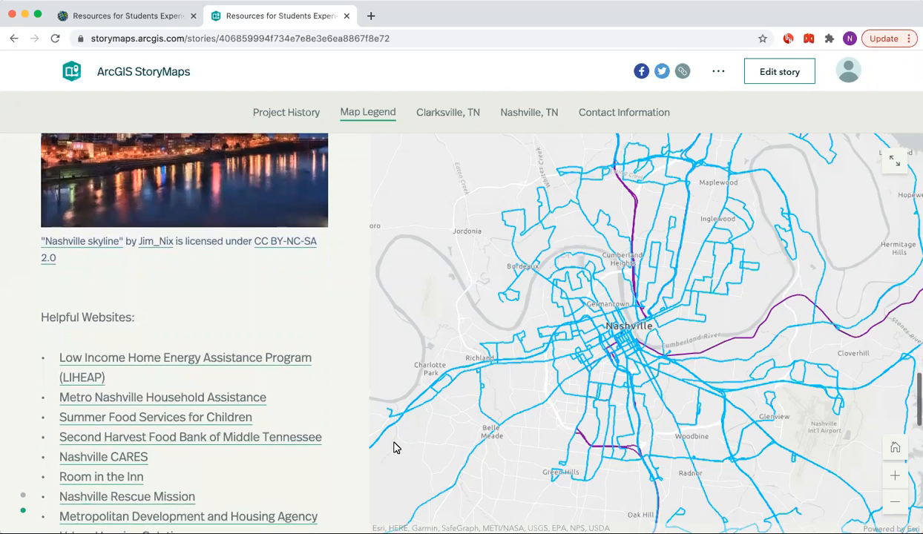
{"action": "scroll", "coordinate": [394, 447], "scroll_direction": "down", "scroll_amount": 1}
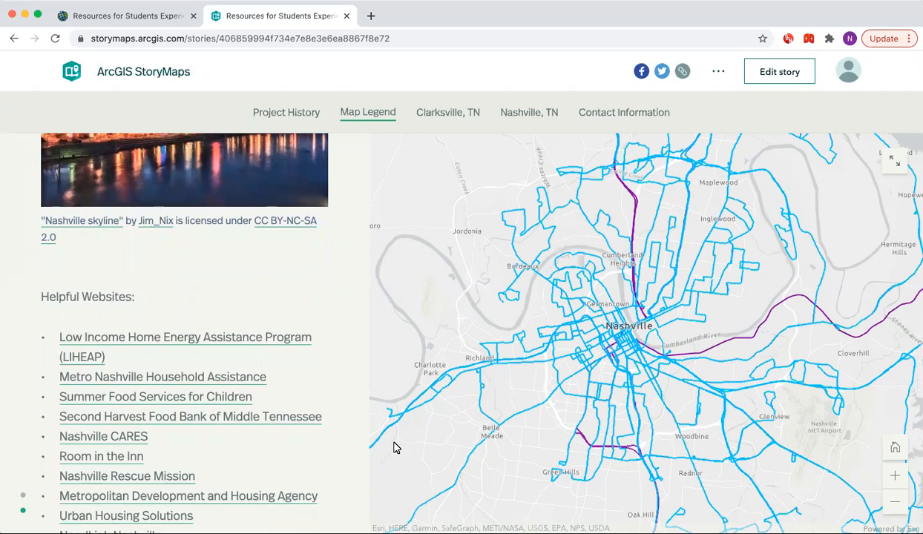
{"action": "scroll", "coordinate": [394, 447], "scroll_direction": "down", "scroll_amount": 2}
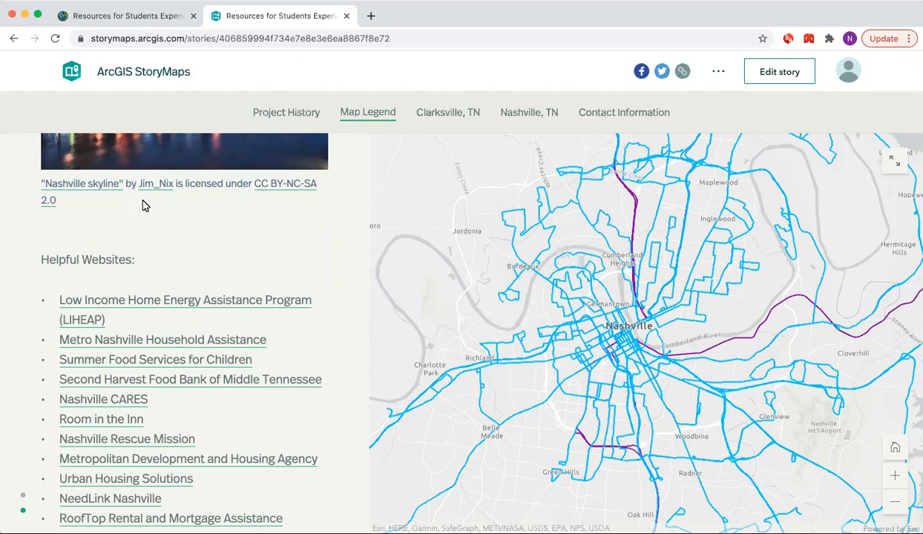
Open the Resources for Students Experiencing Financial Insecurity web map item from My Content and create a StoryMaps web app from it.
{"action": "left_click", "coordinate": [103, 21]}
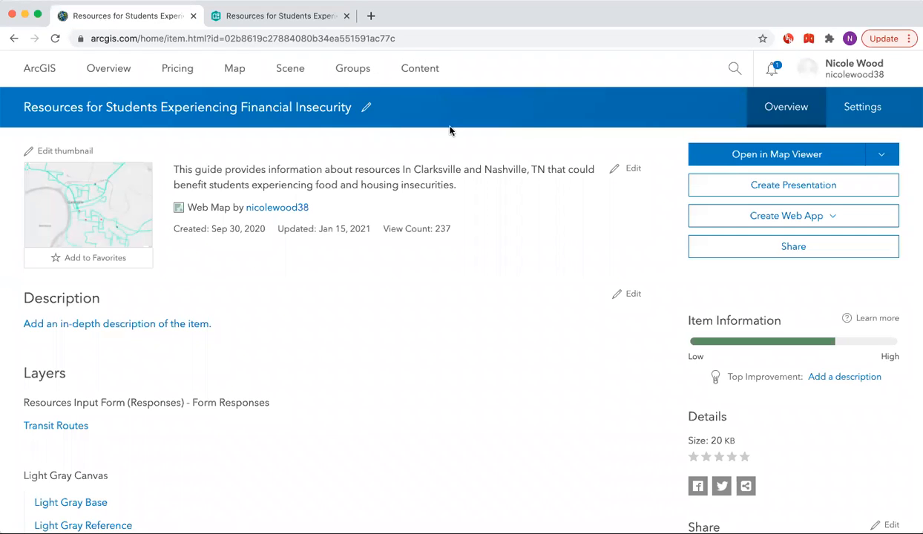
{"action": "left_click", "coordinate": [423, 73]}
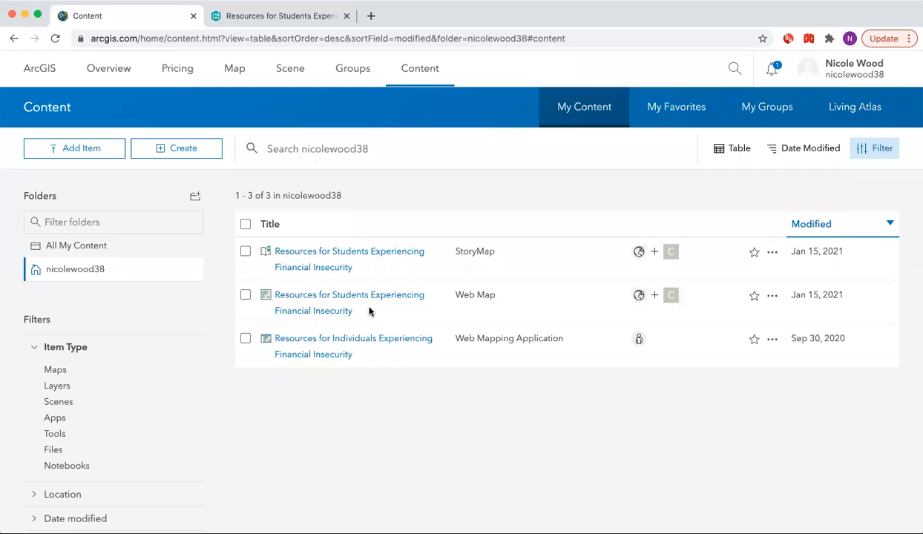
{"action": "left_click", "coordinate": [316, 311]}
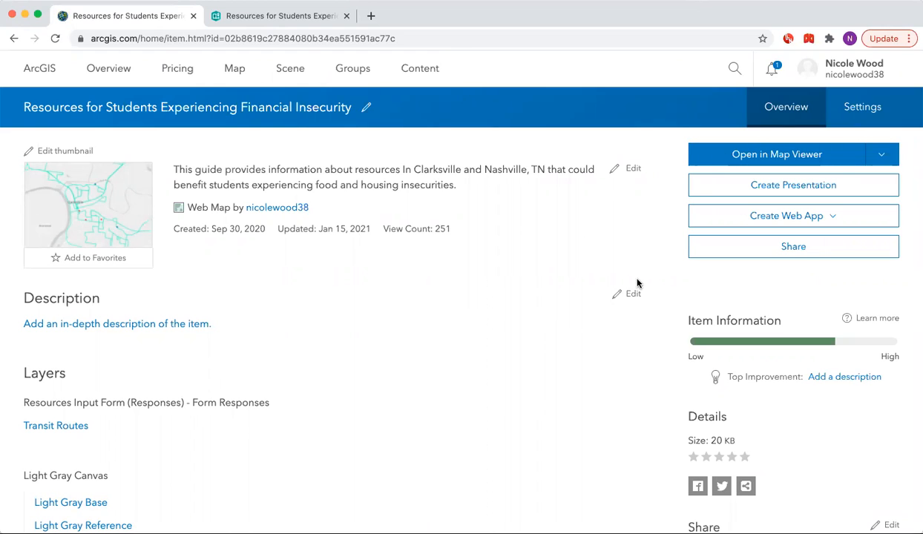
{"action": "left_click", "coordinate": [782, 217]}
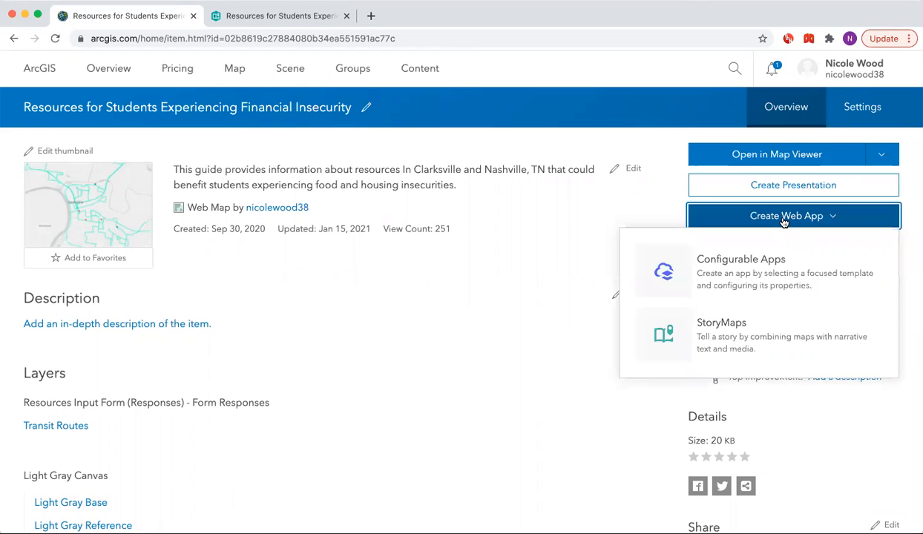
{"action": "left_click", "coordinate": [708, 334]}
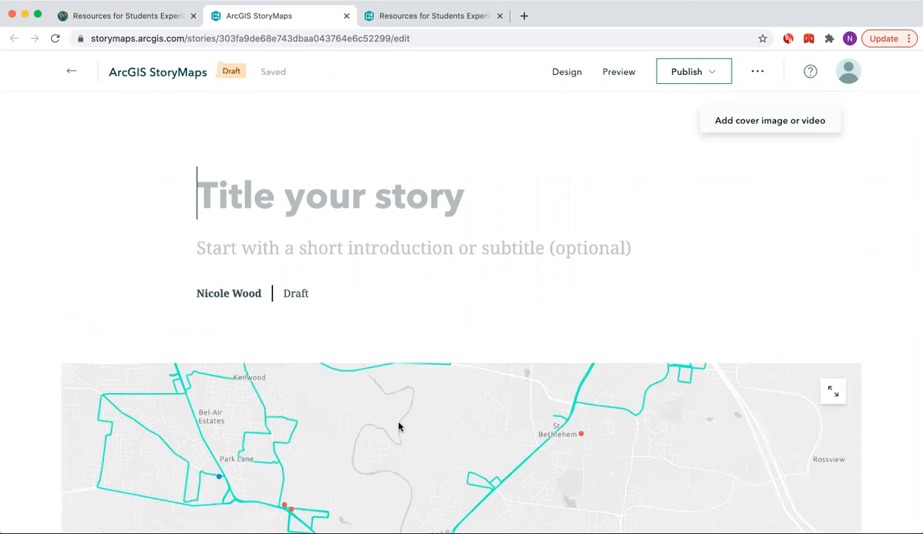
Set the new story's cover layout to Side-by-side in the Design settings.
{"action": "scroll", "coordinate": [610, 331], "scroll_direction": "down", "scroll_amount": 5}
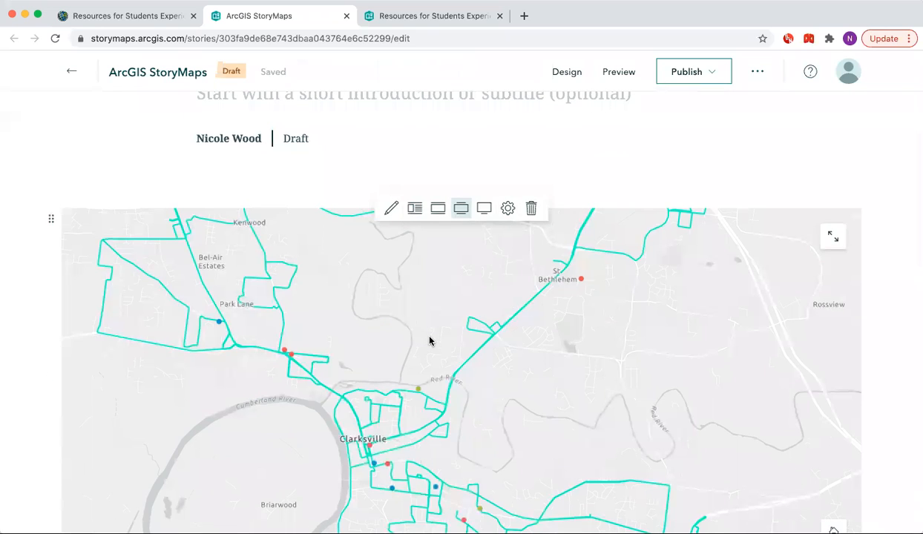
{"action": "scroll", "coordinate": [428, 340], "scroll_direction": "up", "scroll_amount": 5}
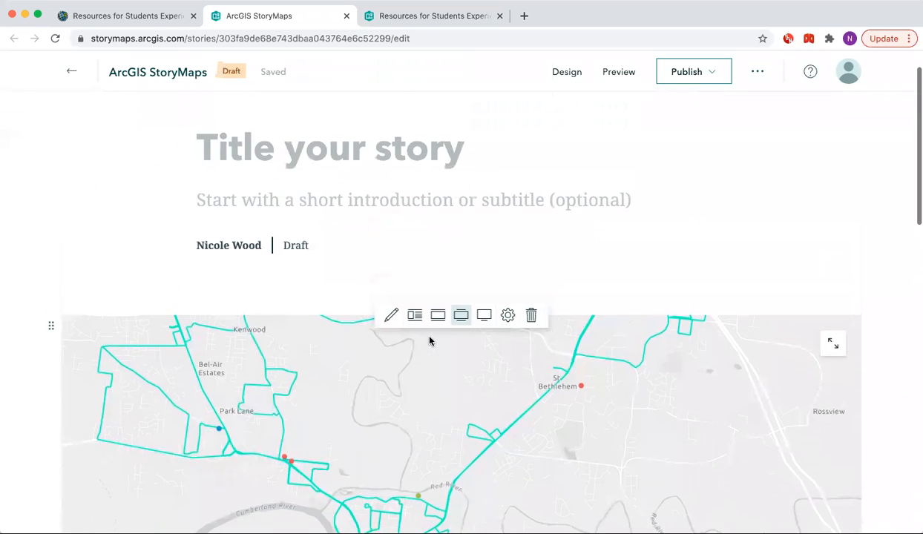
{"action": "left_click", "coordinate": [567, 73]}
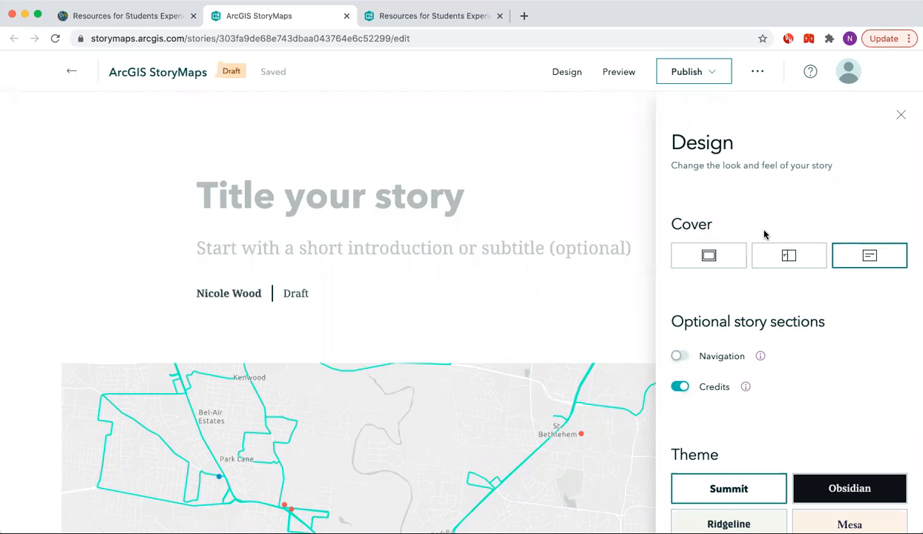
{"action": "left_click", "coordinate": [779, 257]}
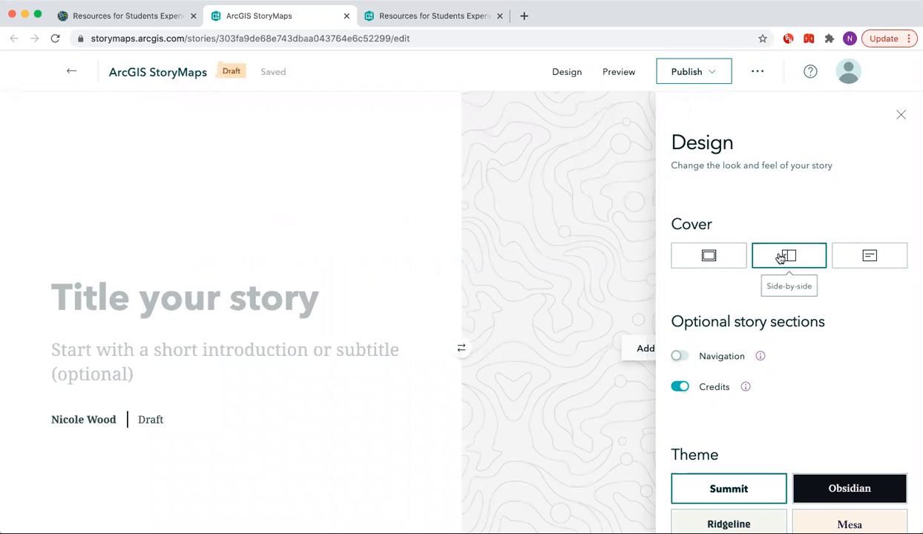
Upload Clarksville Cover Photo.jpg as the story's cover image.
{"action": "left_click", "coordinate": [624, 348]}
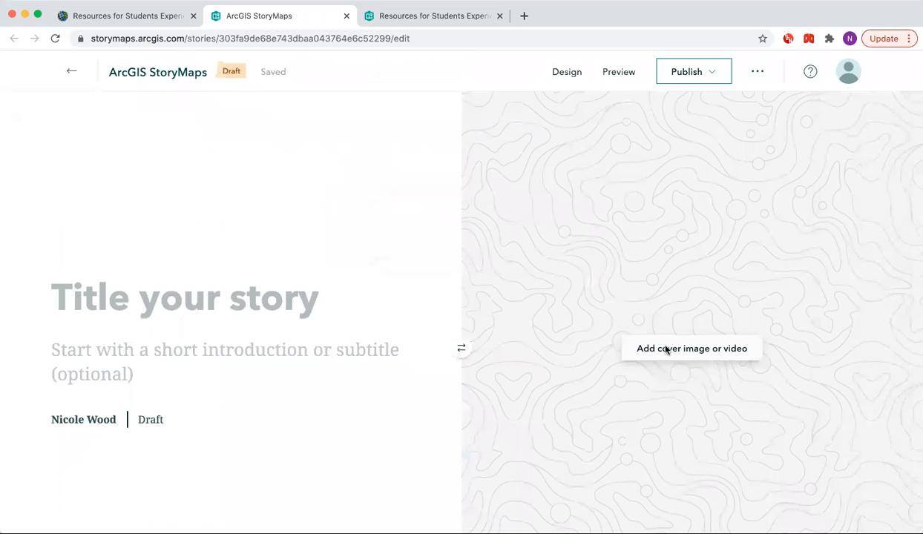
{"action": "left_click", "coordinate": [666, 348]}
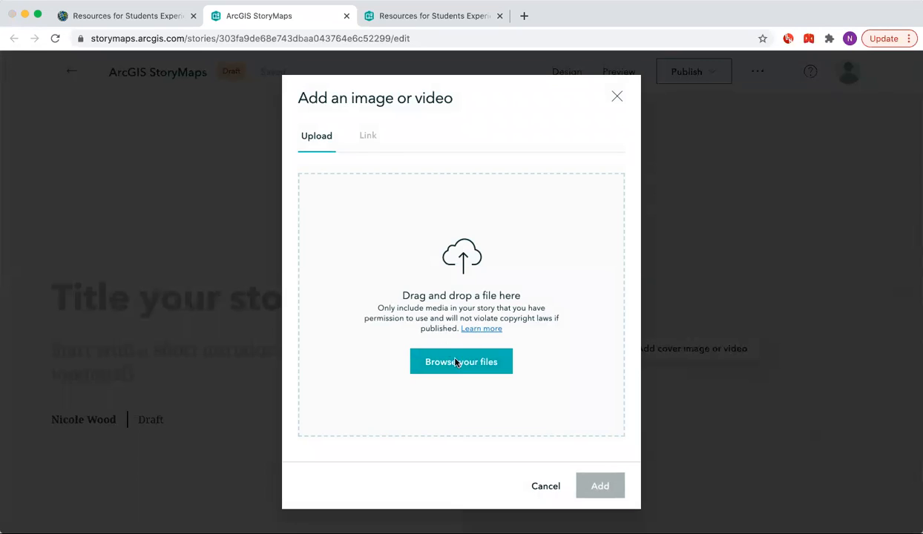
{"action": "left_click", "coordinate": [456, 361]}
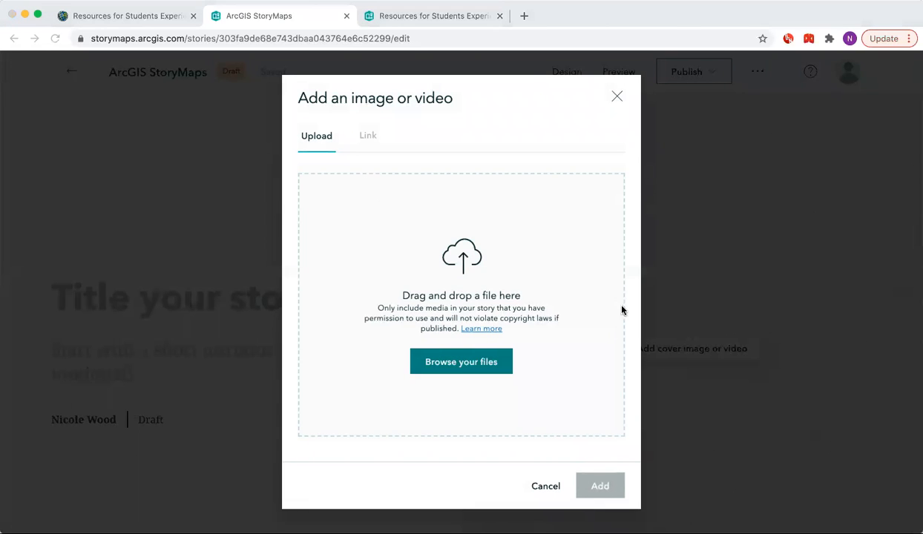
{"action": "left_click", "coordinate": [672, 324]}
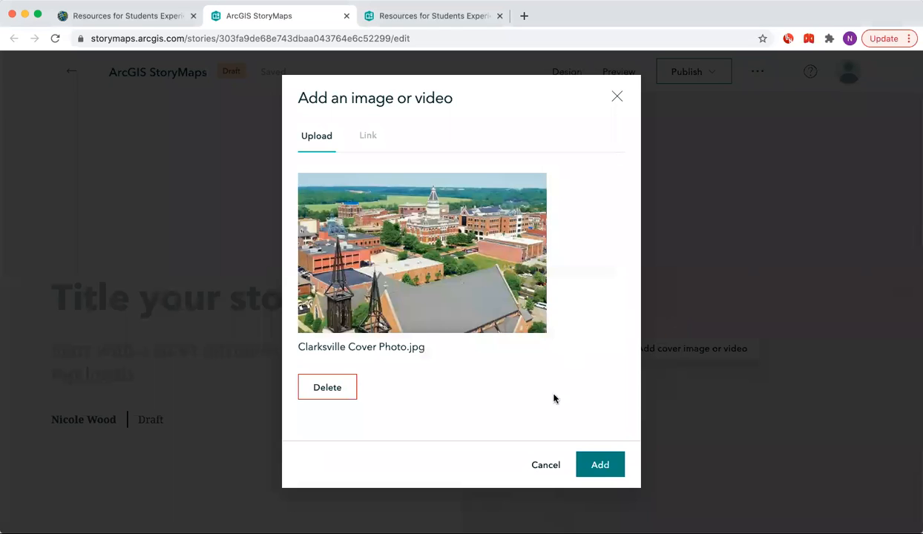
{"action": "left_click", "coordinate": [598, 465]}
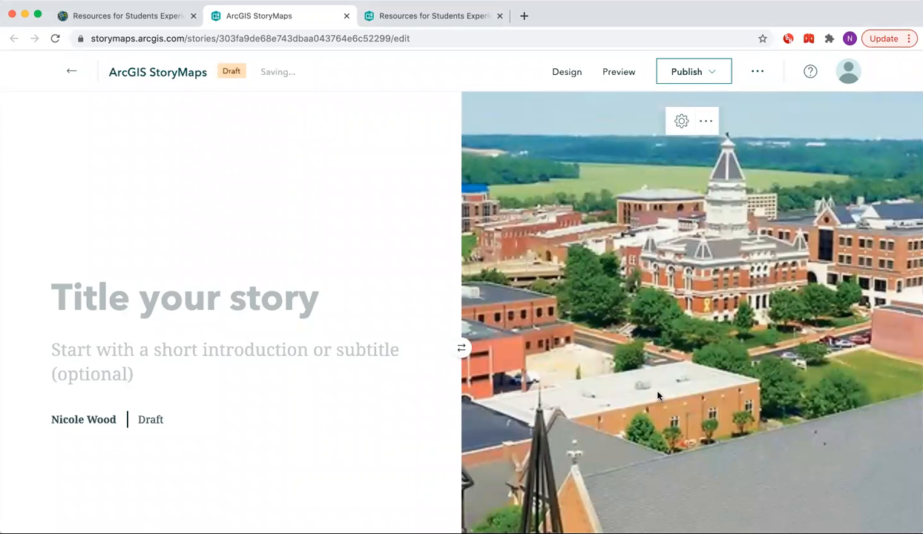
Turn on the Navigation optional story section.
{"action": "scroll", "coordinate": [638, 334], "scroll_direction": "down", "scroll_amount": 1}
{"action": "left_click", "coordinate": [567, 72]}
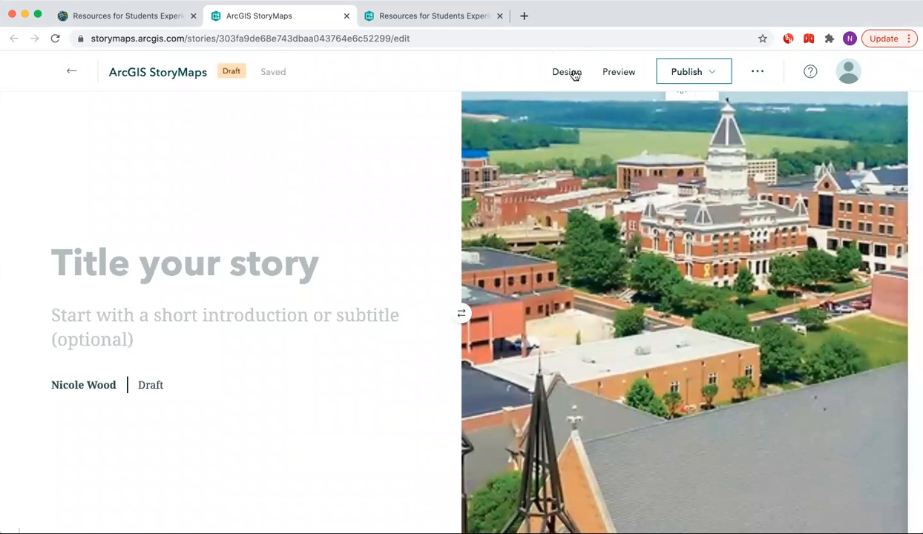
{"action": "left_click", "coordinate": [678, 357]}
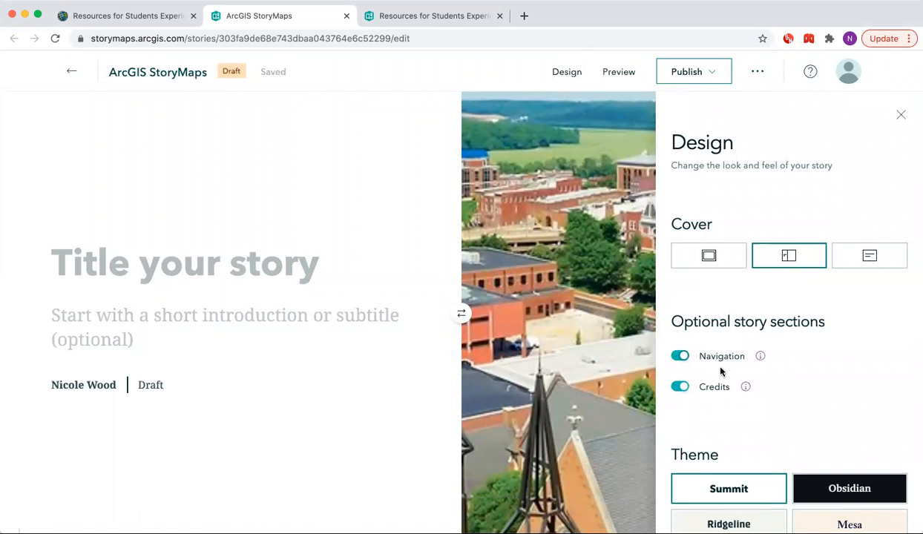
Apply the Ridgeline theme to the story and close the design settings.
{"action": "scroll", "coordinate": [807, 363], "scroll_direction": "down", "scroll_amount": 3}
{"action": "scroll", "coordinate": [808, 363], "scroll_direction": "down", "scroll_amount": 2}
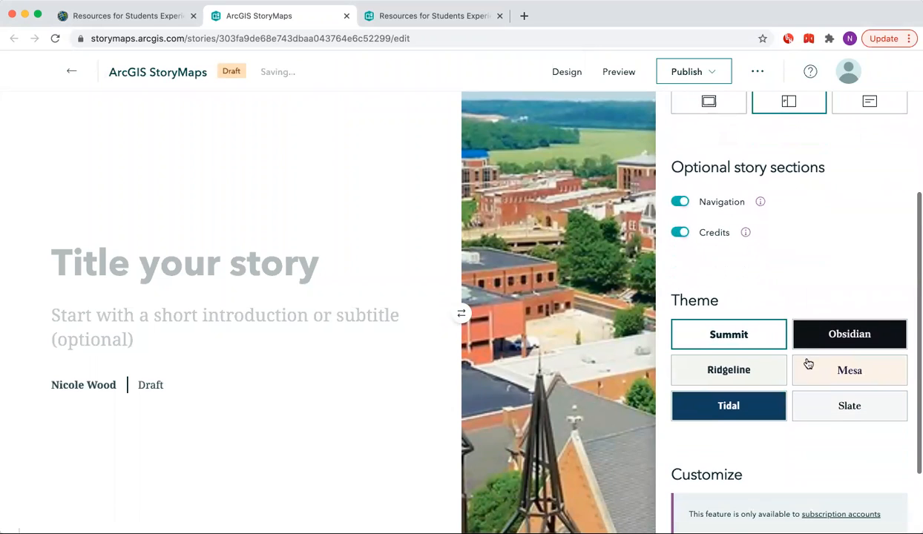
{"action": "left_click", "coordinate": [730, 371]}
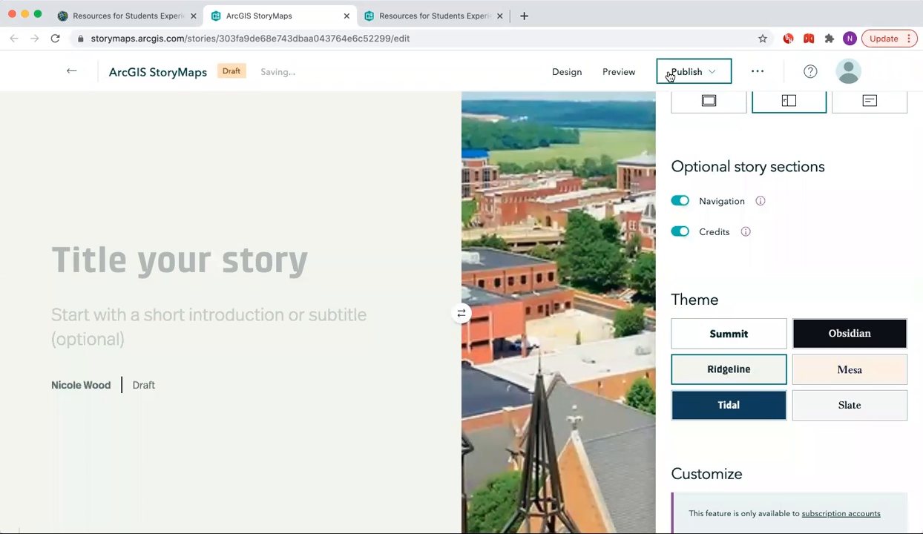
{"action": "left_click", "coordinate": [577, 73]}
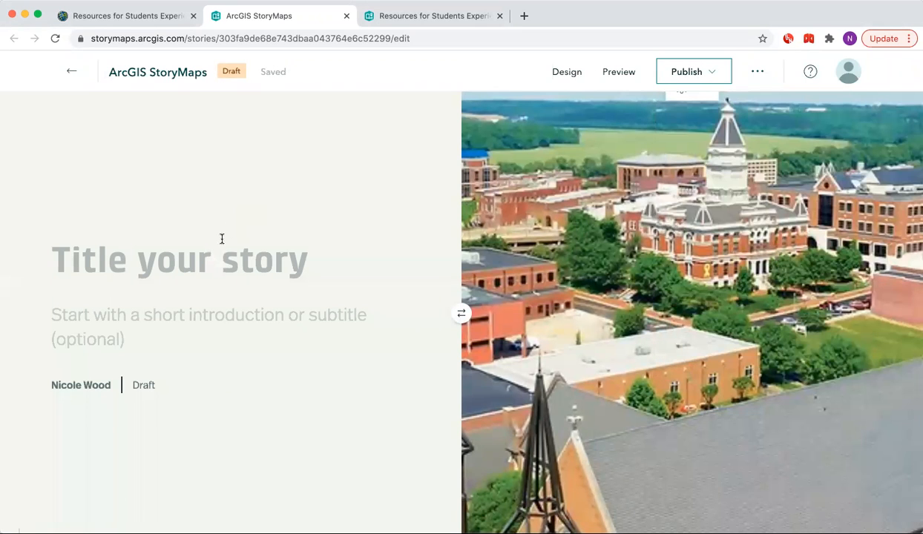
Title the story Clarksville Community Resources on the cover.
{"action": "left_click", "coordinate": [219, 261]}
{"action": "type", "text": "Clarksvi"}
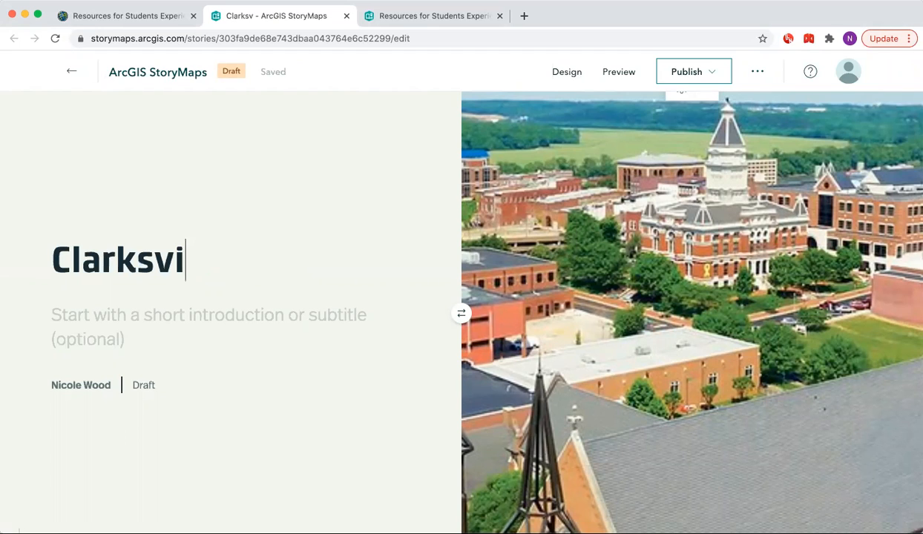
{"action": "type", "text": "lle Communi"}
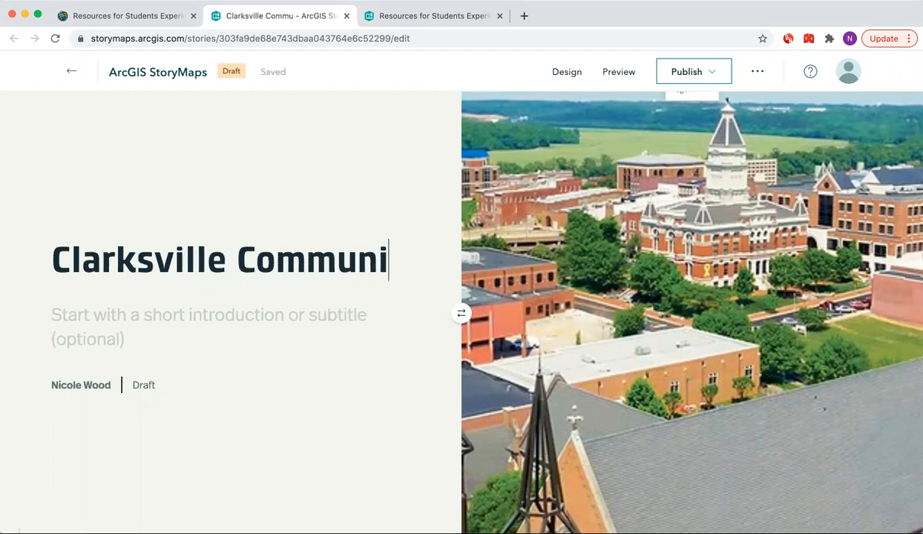
{"action": "type", "text": "ty Resources"}
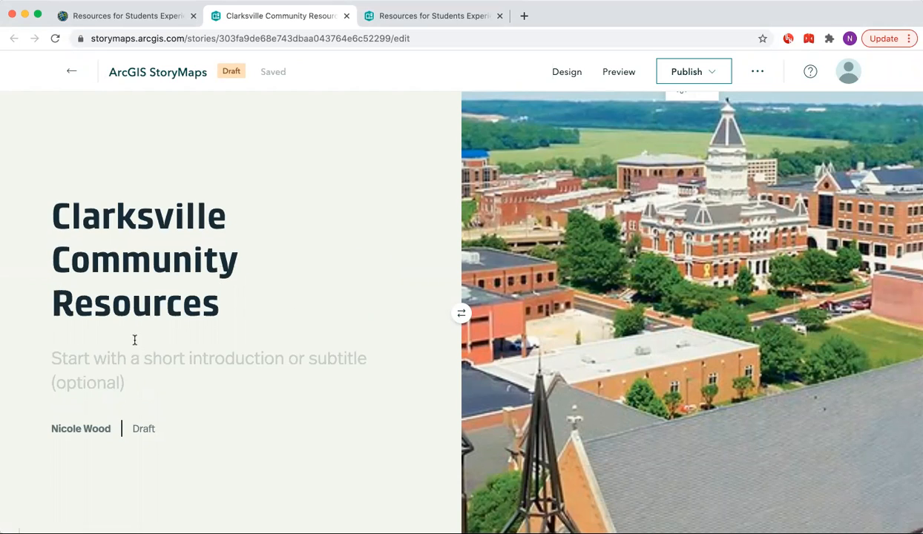
Enter the cover subtitle "This map contains community resources to help students enrolled at Austin Peay State University".
{"action": "left_click", "coordinate": [132, 354]}
{"action": "type", "text": "T"}
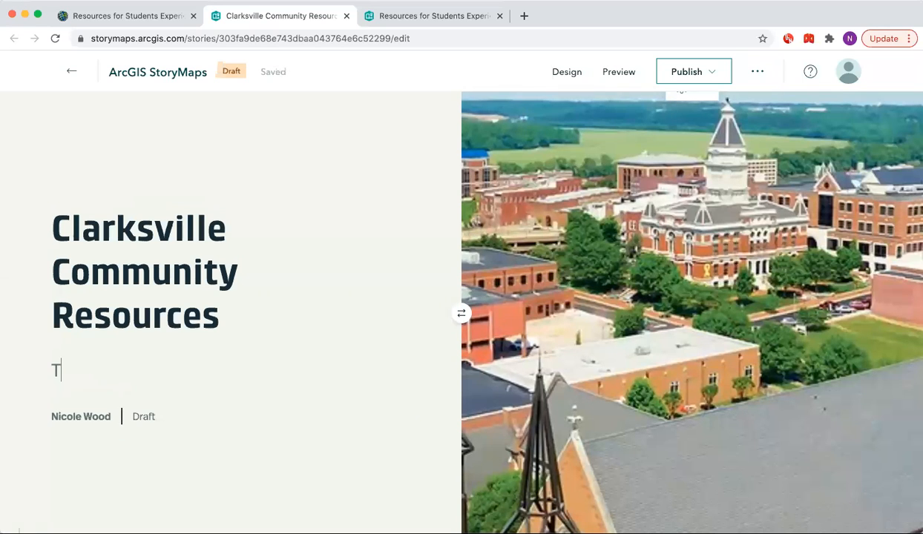
{"action": "type", "text": "his map conta"}
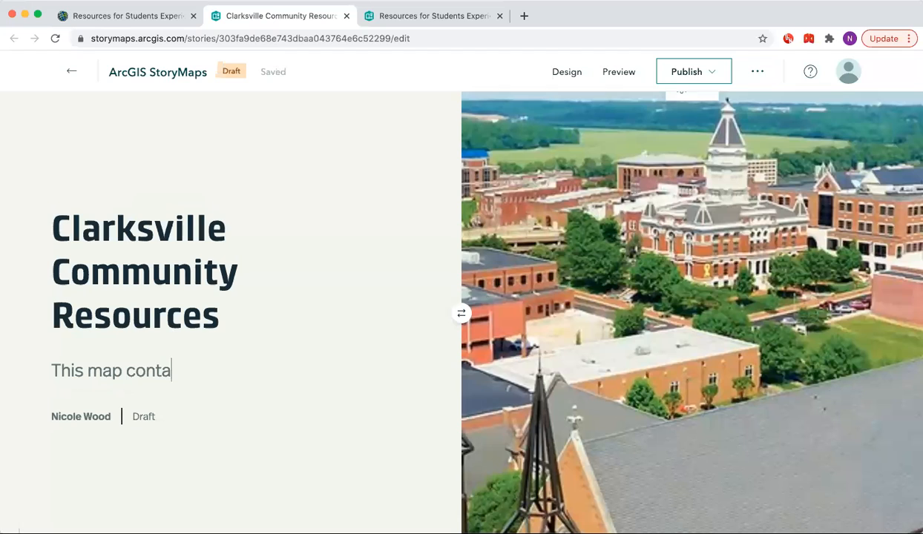
{"action": "type", "text": "ins commu"}
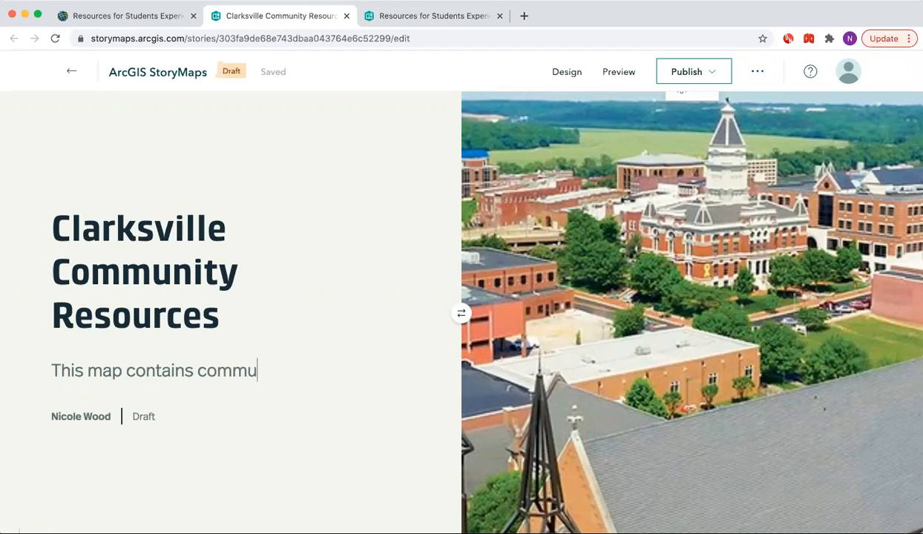
{"action": "type", "text": "nity resourc"}
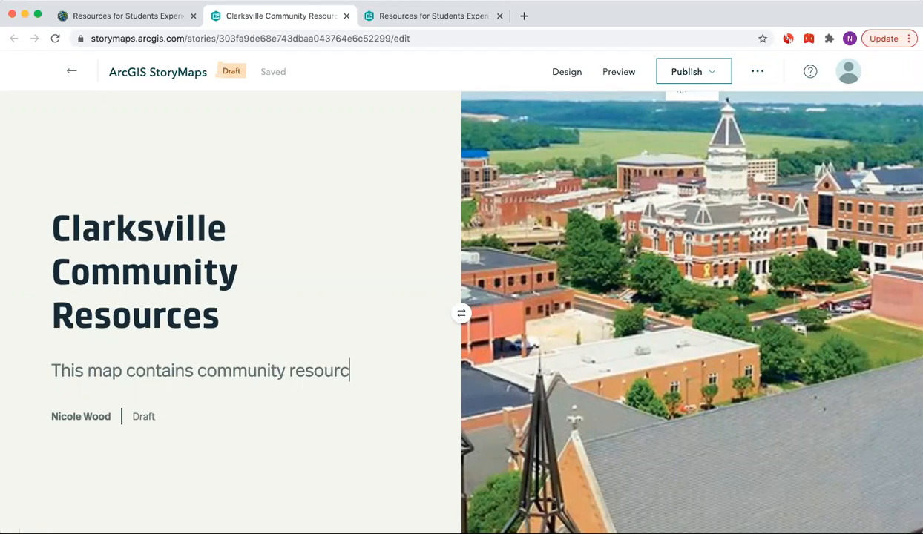
{"action": "type", "text": "es to help stu"}
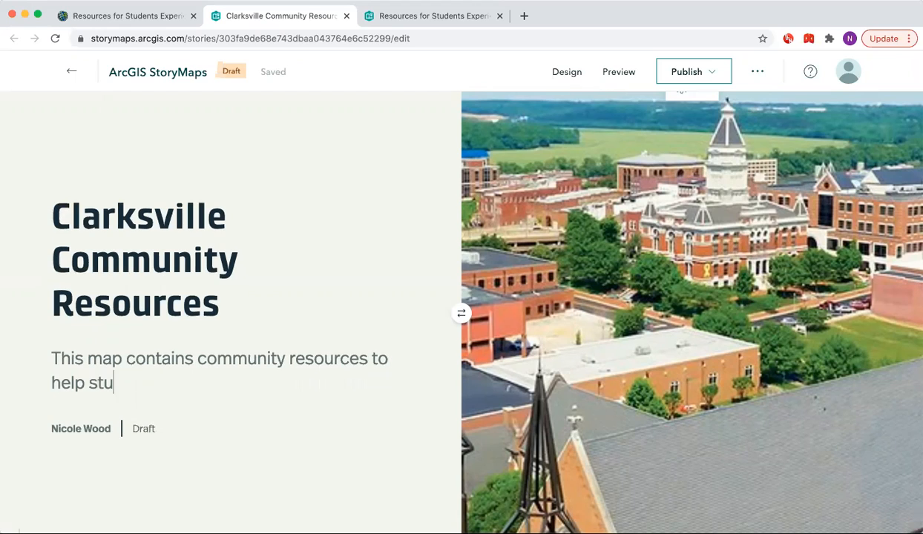
{"action": "type", "text": "dents enro"}
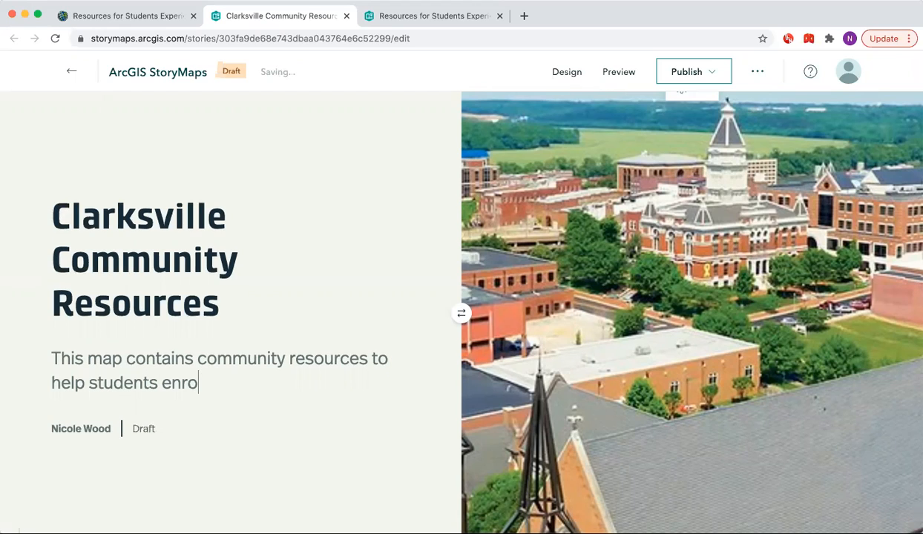
{"action": "type", "text": "lled at Au"}
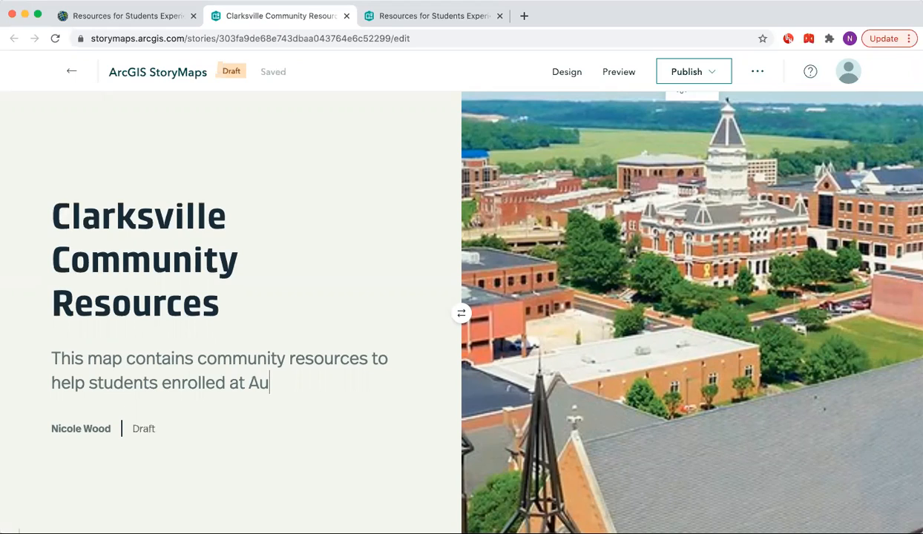
{"action": "type", "text": "stin Peay State Uni"}
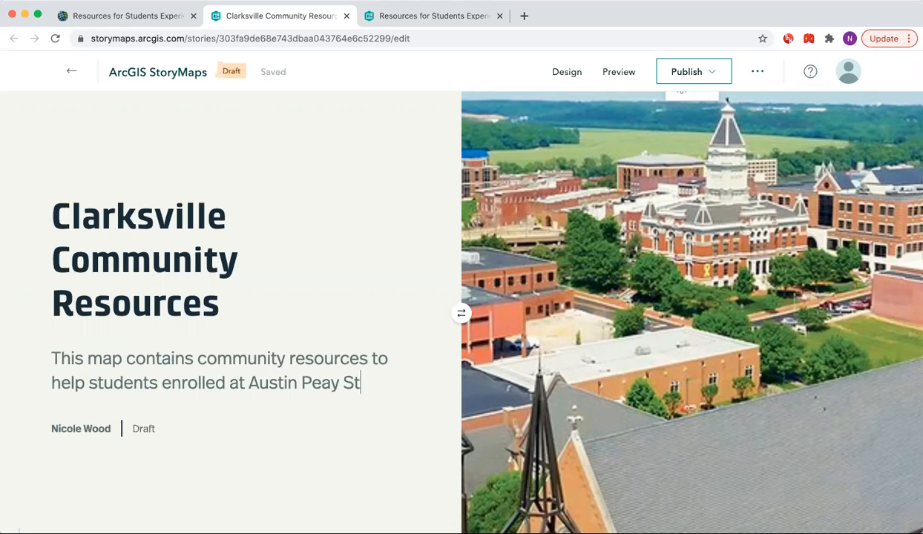
{"action": "type", "text": "versity"}
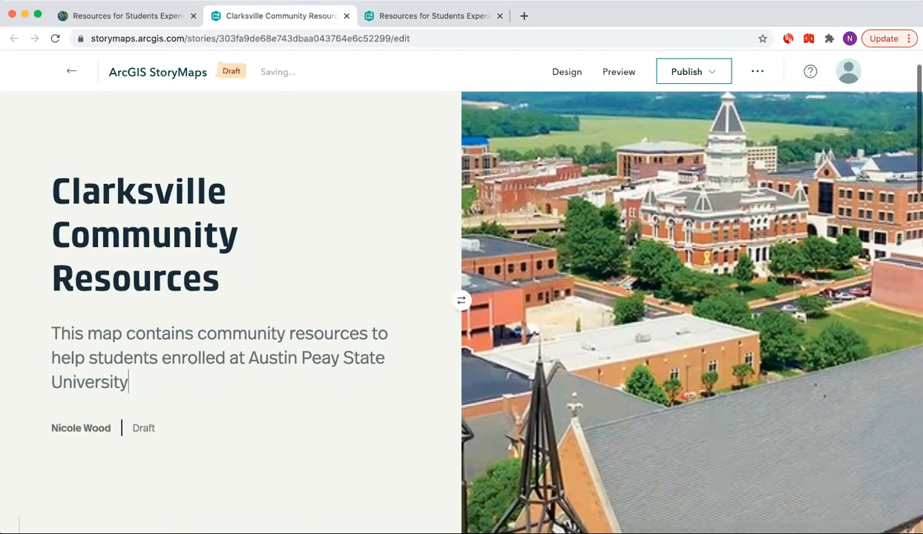
Set the embedded web map block to the medium width, trying the float layout along the way.
{"action": "scroll", "coordinate": [461, 297], "scroll_direction": "down", "scroll_amount": 3}
{"action": "scroll", "coordinate": [462, 297], "scroll_direction": "down", "scroll_amount": 5}
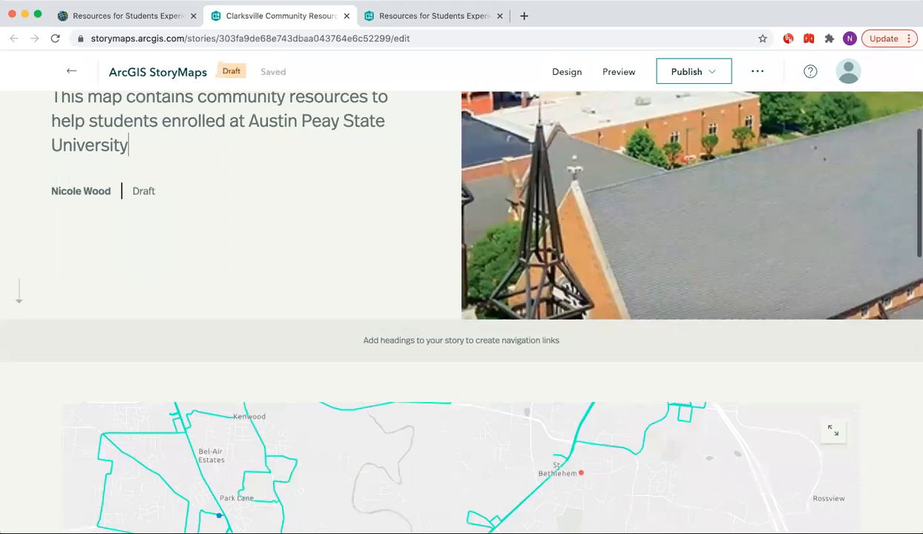
{"action": "scroll", "coordinate": [87, 356], "scroll_direction": "down", "scroll_amount": 2}
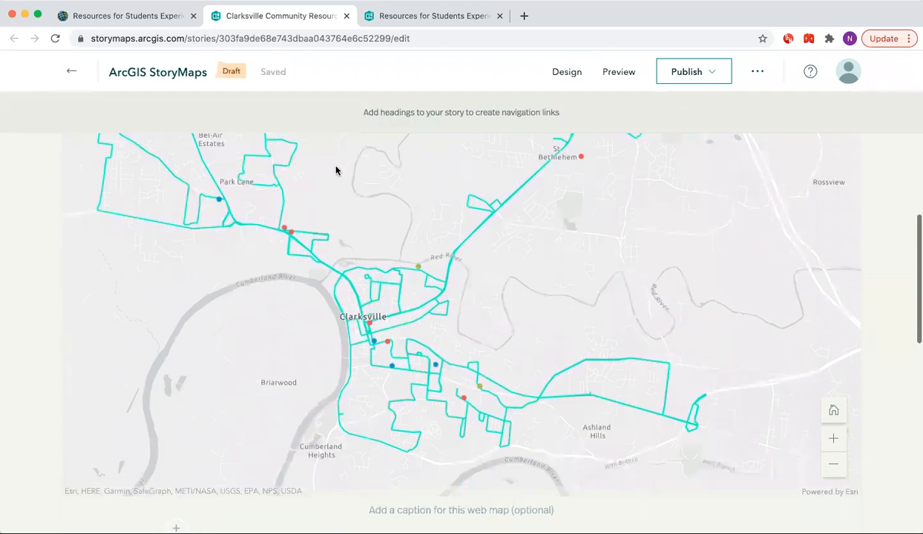
{"action": "scroll", "coordinate": [460, 187], "scroll_direction": "up", "scroll_amount": 2}
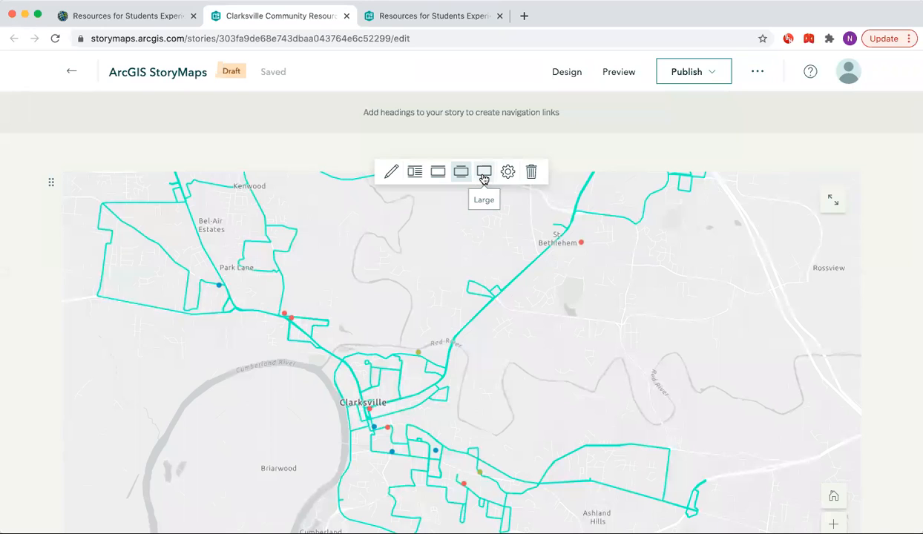
{"action": "left_click", "coordinate": [438, 171]}
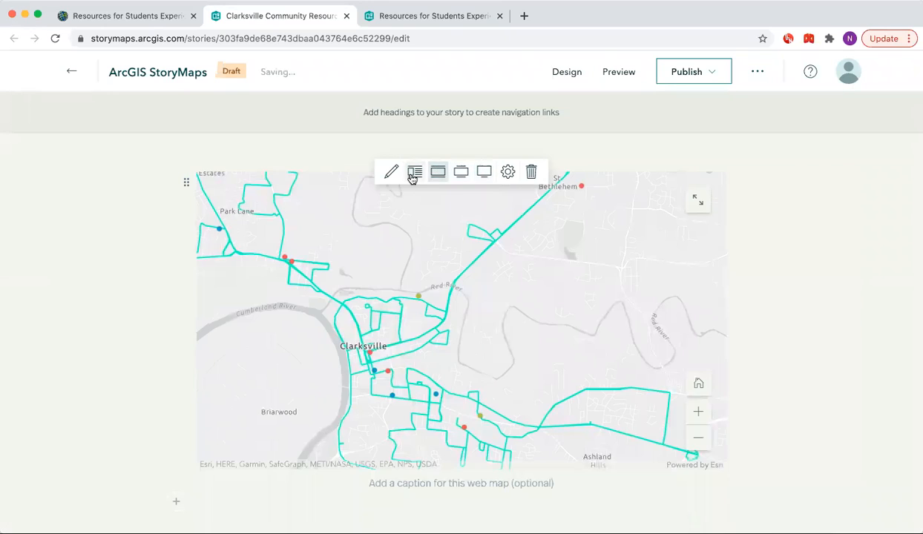
{"action": "left_click", "coordinate": [412, 178]}
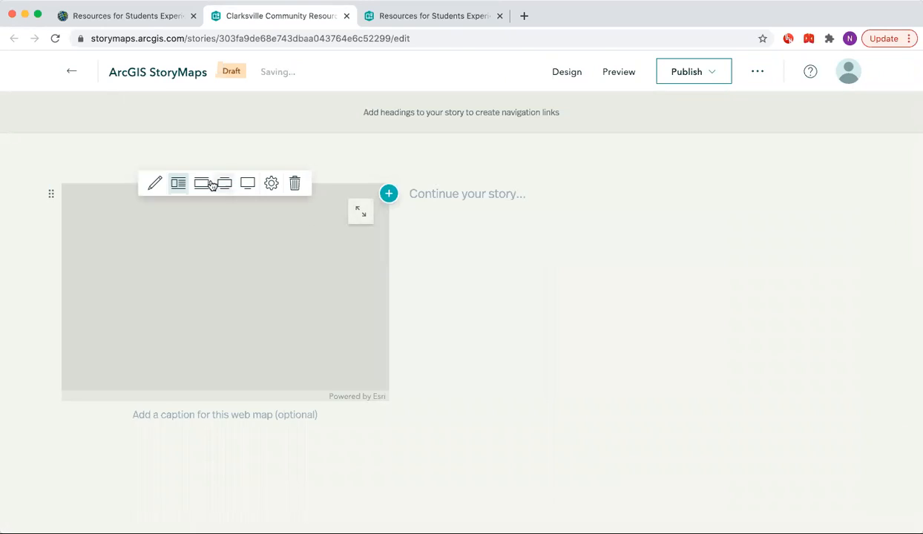
{"action": "left_click", "coordinate": [202, 183]}
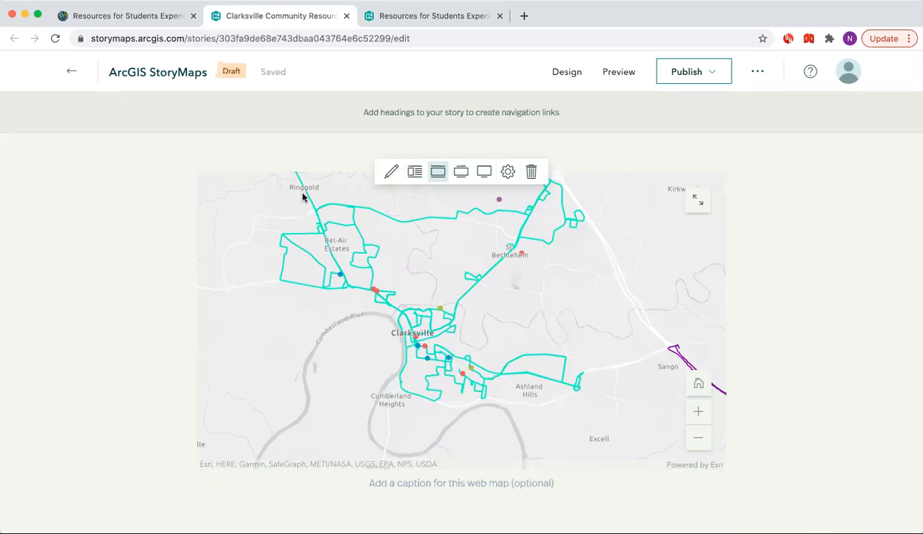
Open the web map's appearance editor and set its extent to the USA - Clarksville, TN bookmark.
{"action": "left_click", "coordinate": [390, 175]}
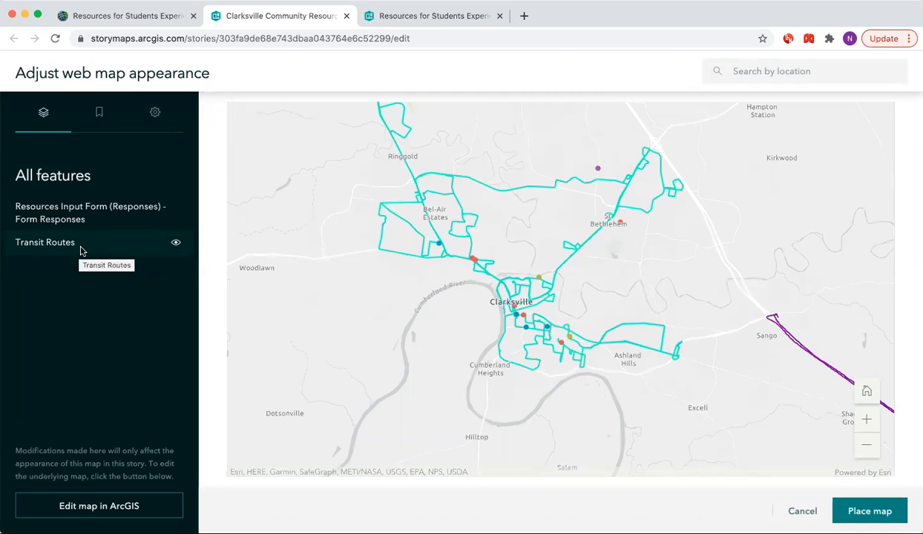
{"action": "left_click", "coordinate": [175, 244]}
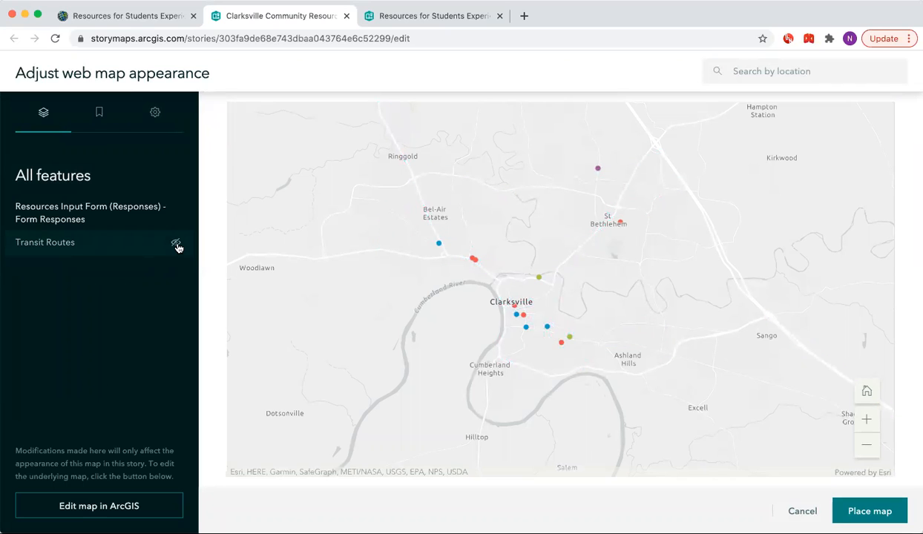
{"action": "left_click", "coordinate": [176, 244]}
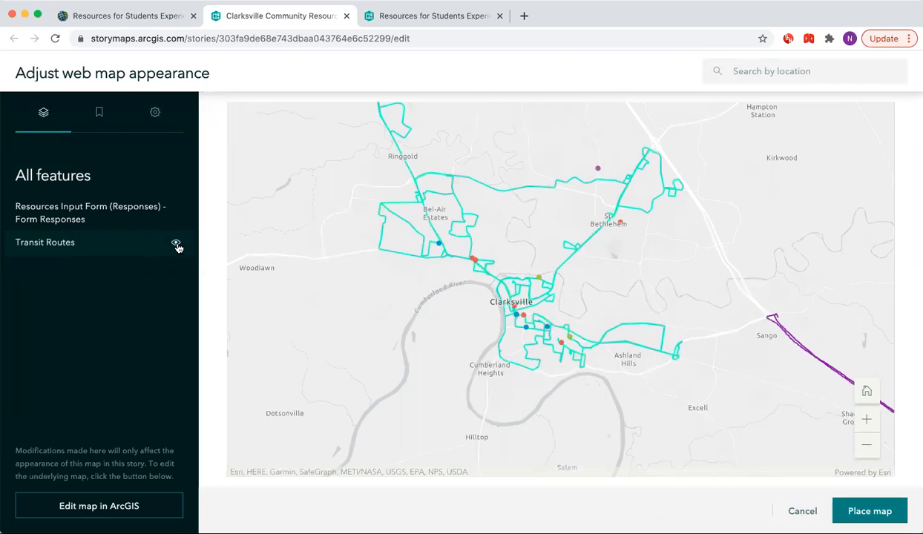
{"action": "left_click", "coordinate": [101, 117]}
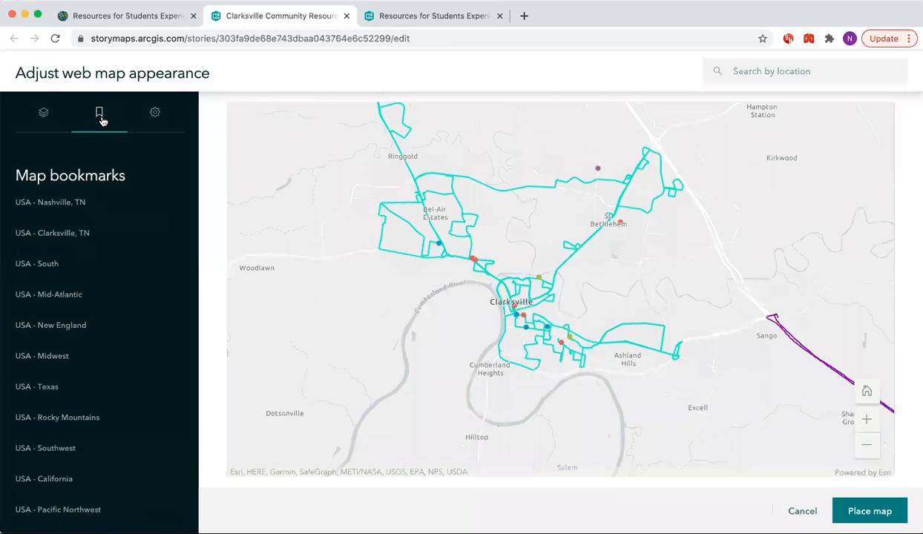
{"action": "left_click", "coordinate": [77, 200]}
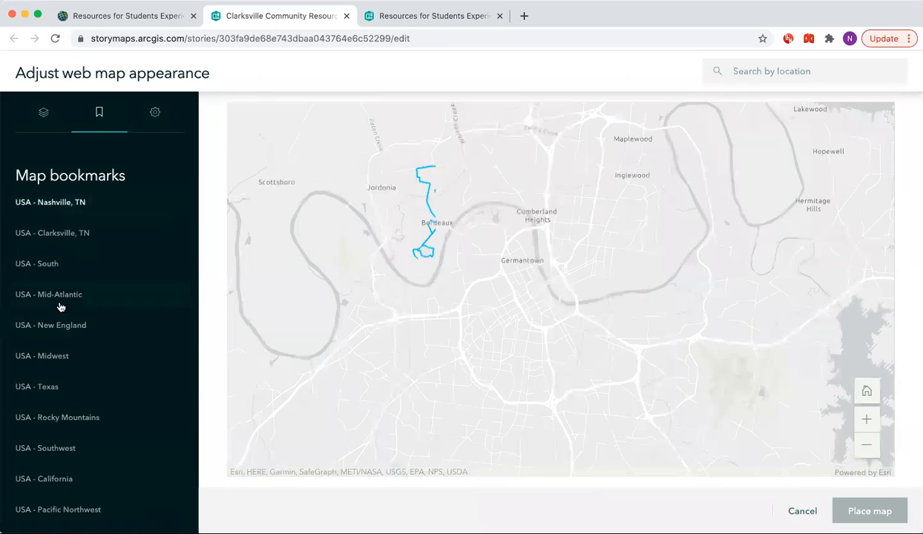
{"action": "left_click", "coordinate": [56, 357]}
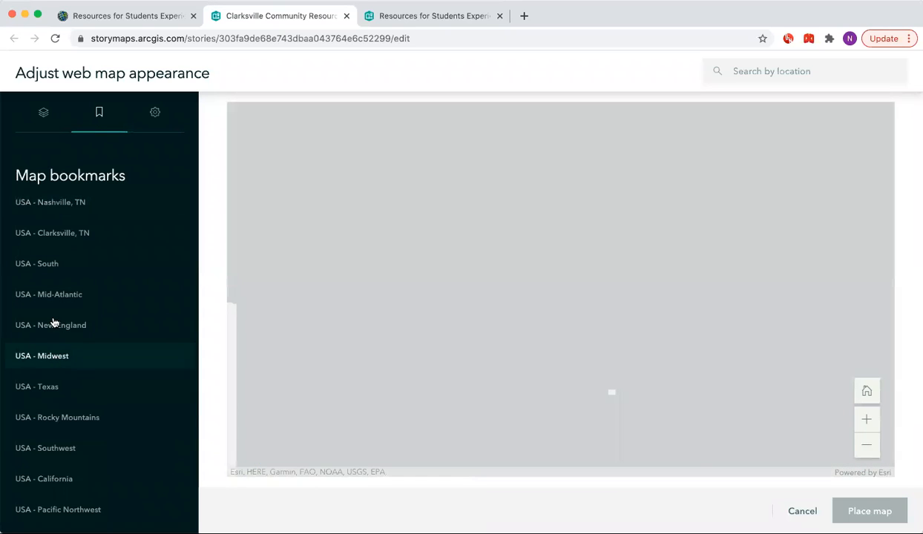
{"action": "left_click", "coordinate": [53, 234]}
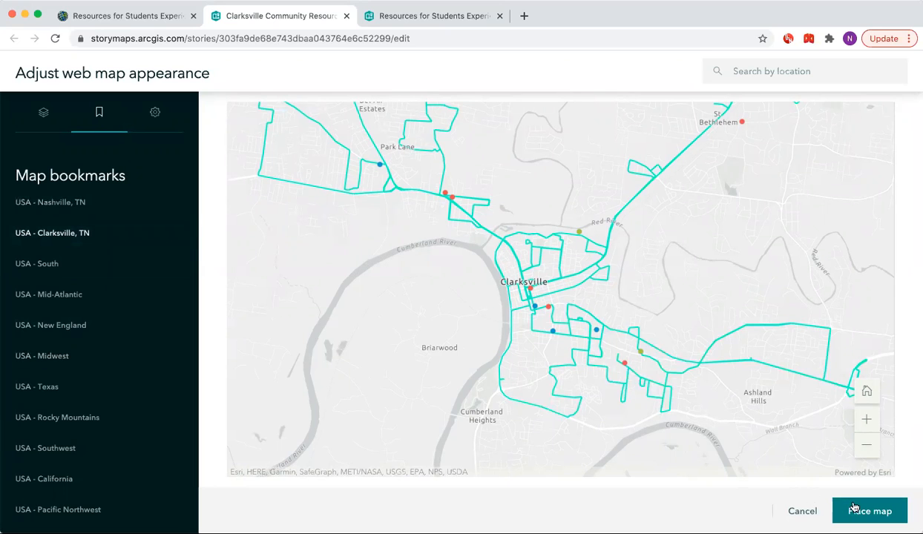
Turn on the Search and Legend map options and place the map in the story.
{"action": "left_click", "coordinate": [155, 113]}
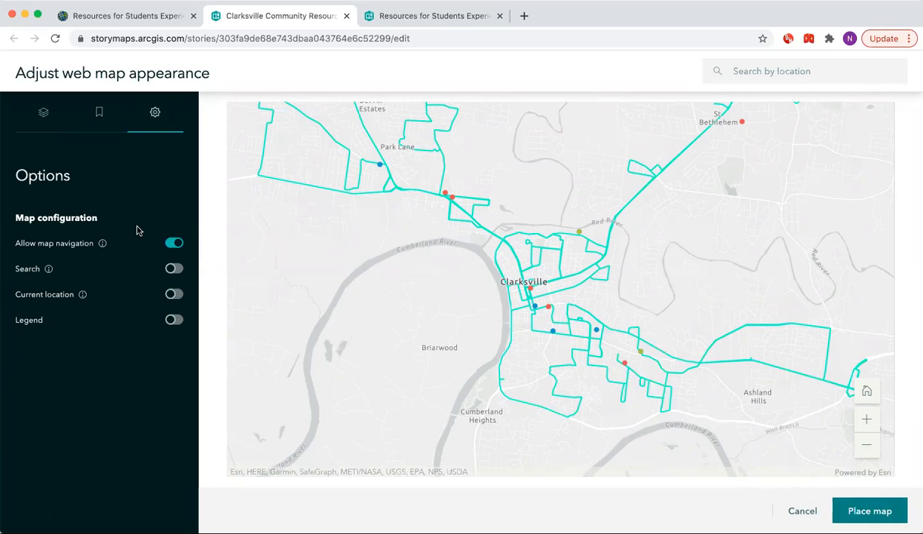
{"action": "left_click", "coordinate": [173, 269]}
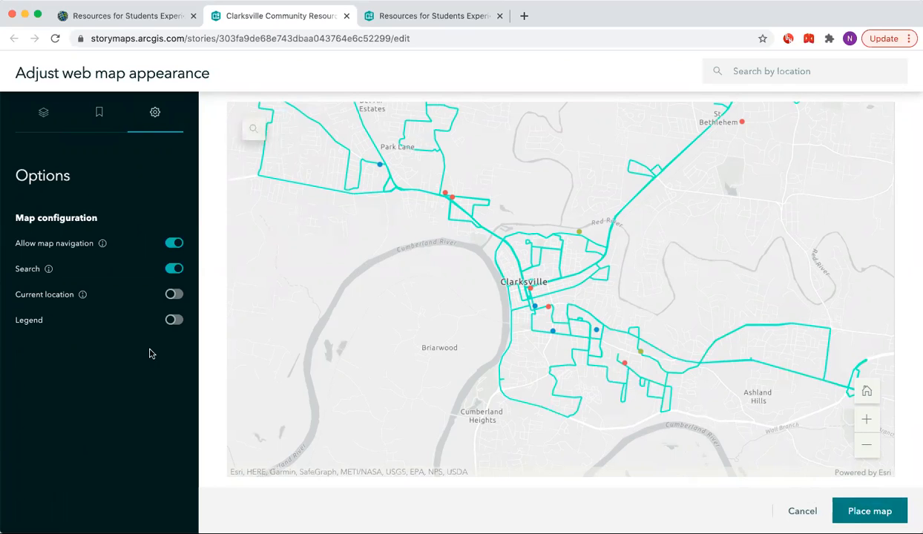
{"action": "left_click", "coordinate": [175, 324]}
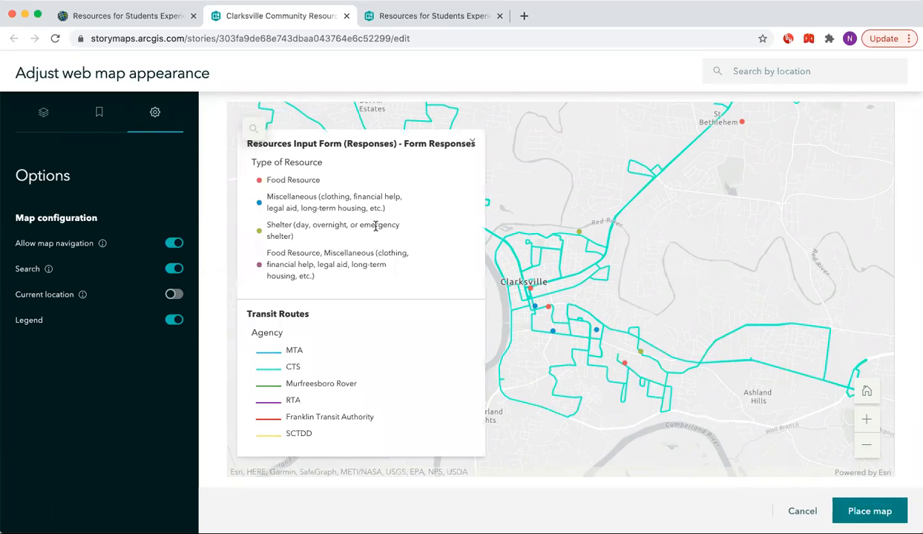
{"action": "left_click", "coordinate": [472, 143]}
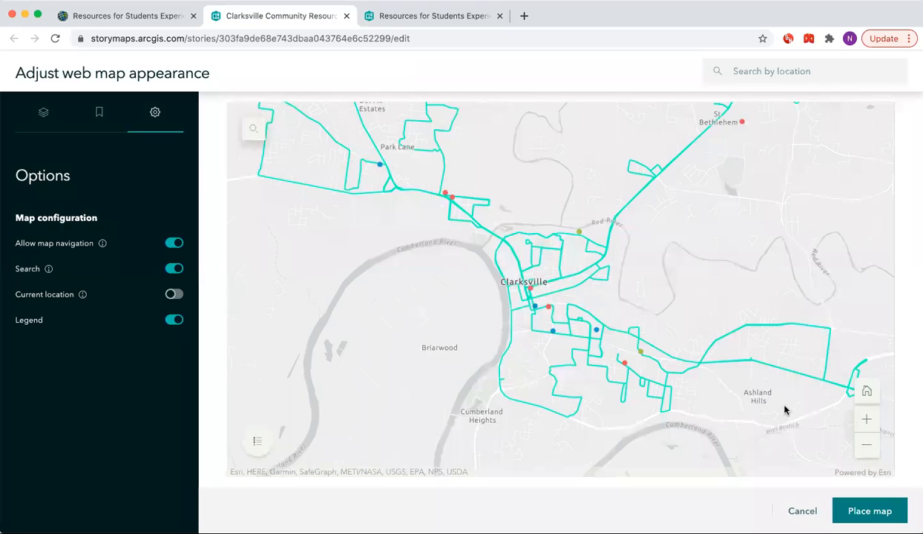
{"action": "left_click", "coordinate": [855, 511]}
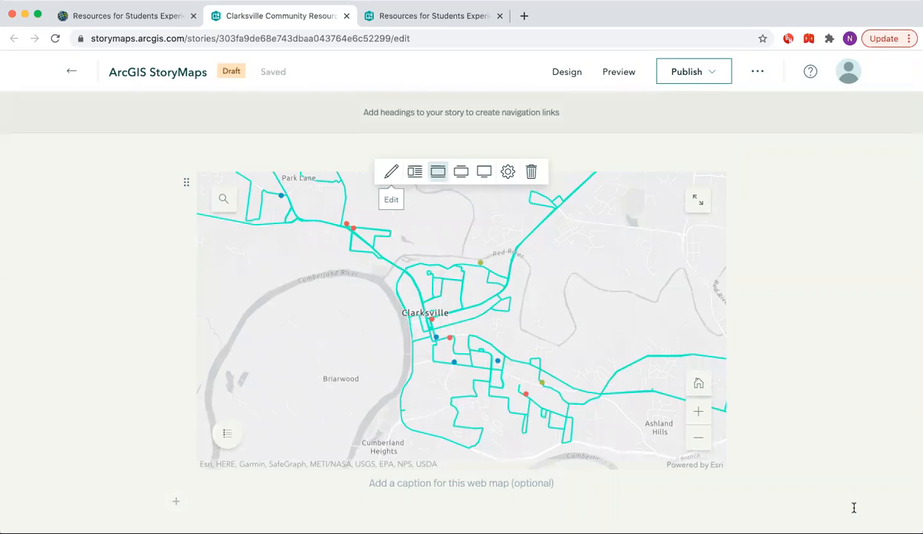
Insert a Sidecar block below the map using the Docked panel layout.
{"action": "scroll", "coordinate": [193, 433], "scroll_direction": "down", "scroll_amount": 2}
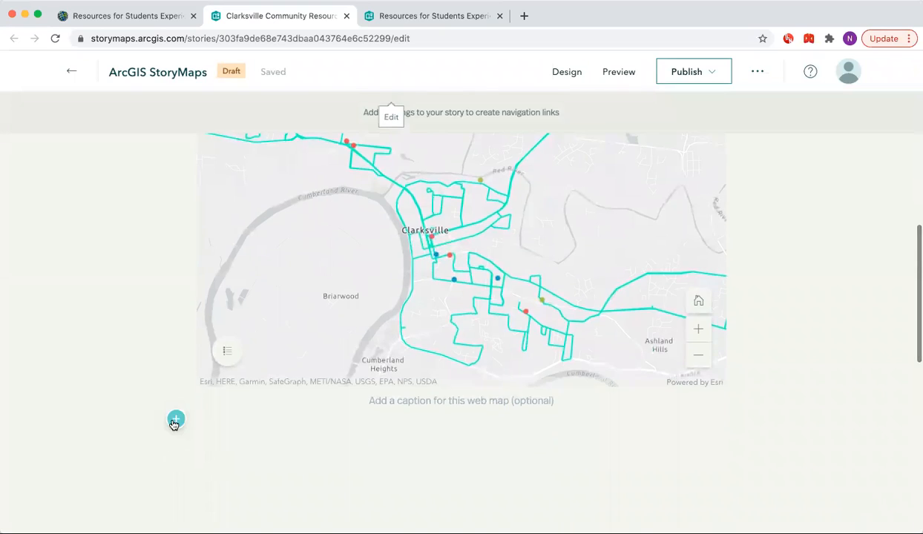
{"action": "left_click", "coordinate": [176, 420]}
{"action": "scroll", "coordinate": [282, 434], "scroll_direction": "down", "scroll_amount": 2}
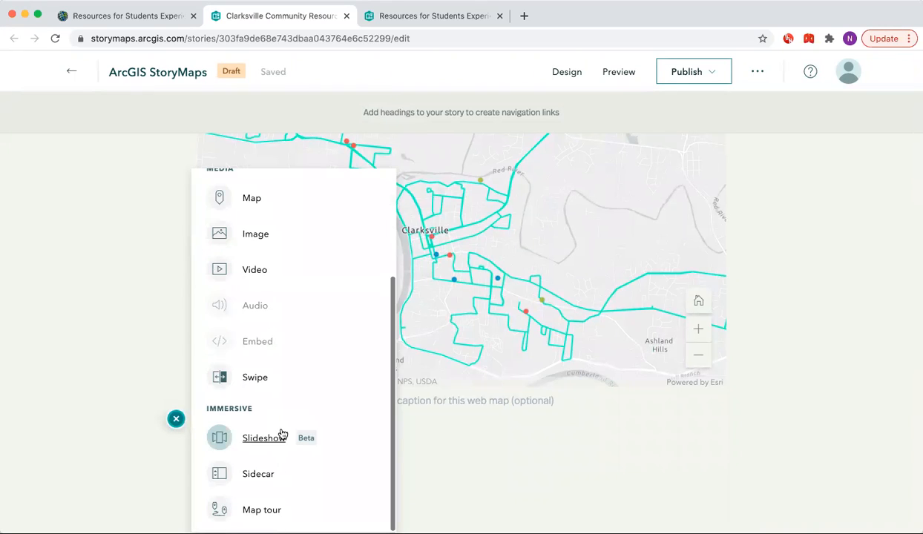
{"action": "left_click", "coordinate": [272, 512]}
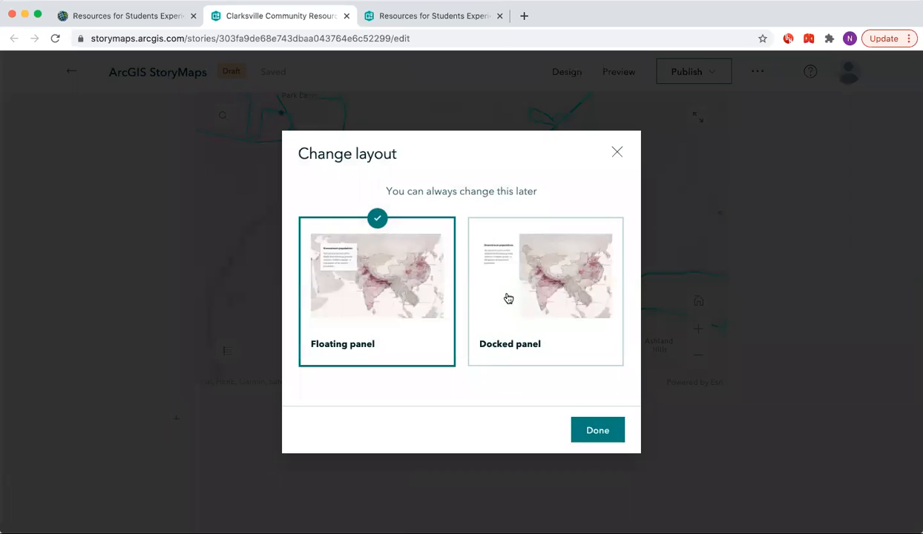
{"action": "left_click", "coordinate": [495, 290]}
{"action": "left_click", "coordinate": [607, 431]}
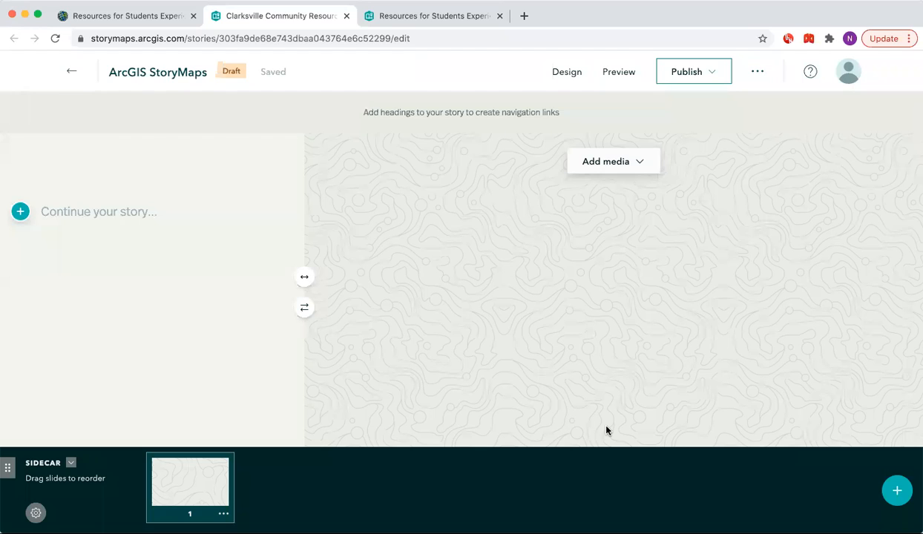
Add the Resources for Students web map to the first sidecar slide, framed on the USA - Clarksville, TN bookmark.
{"action": "left_click", "coordinate": [605, 163]}
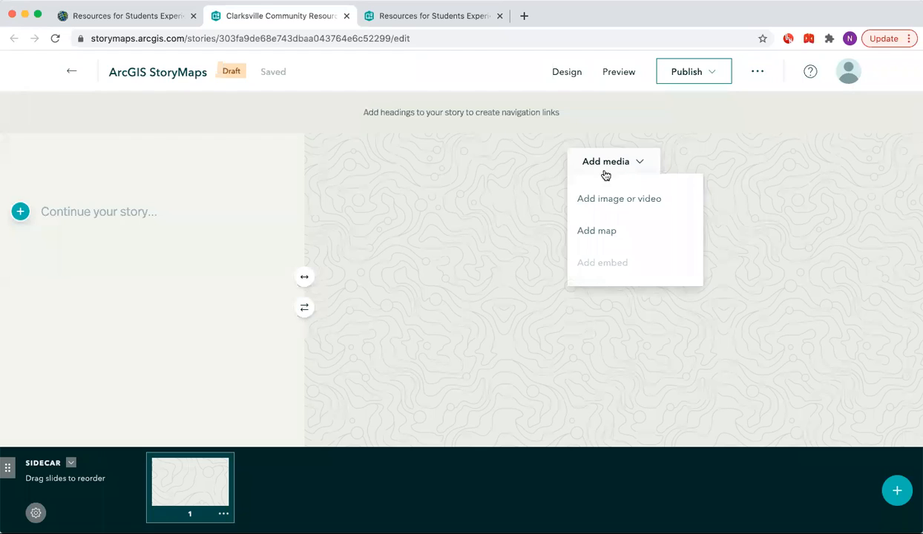
{"action": "left_click", "coordinate": [602, 229]}
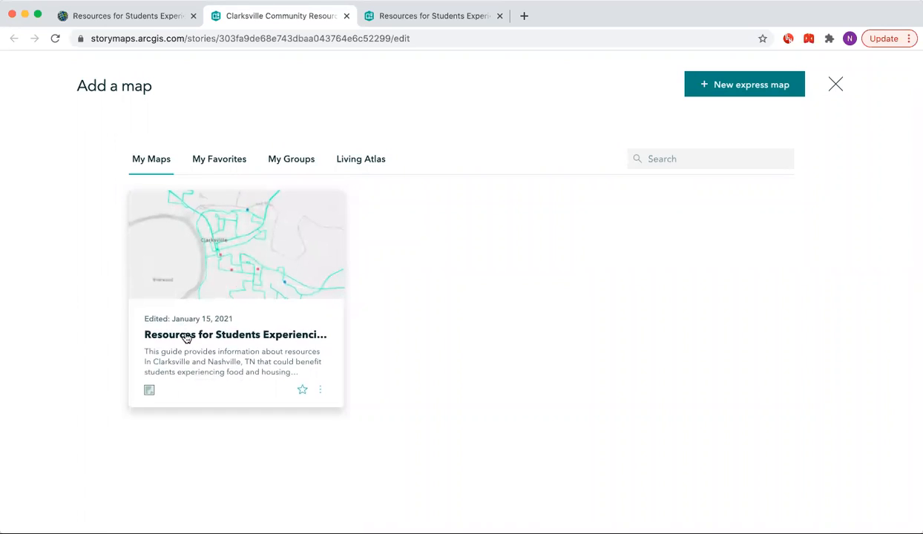
{"action": "left_click", "coordinate": [230, 276]}
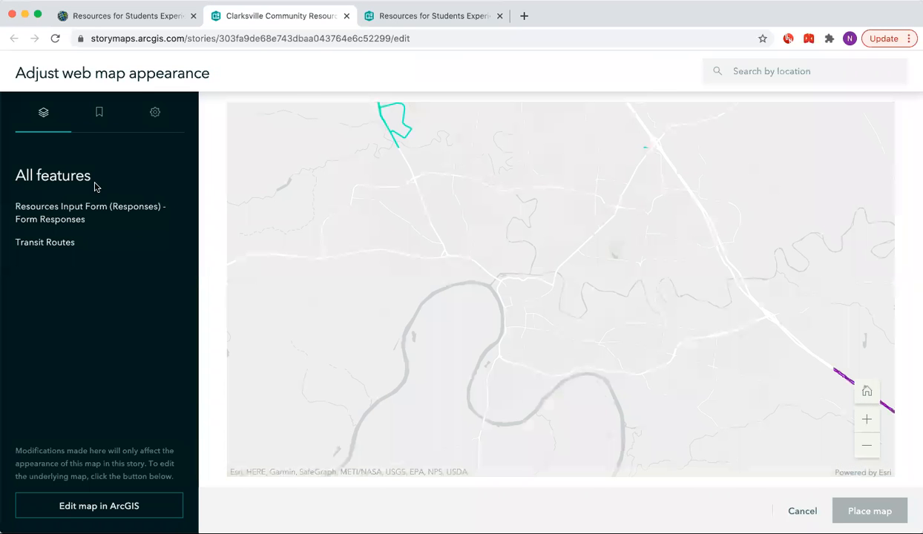
{"action": "left_click", "coordinate": [99, 114]}
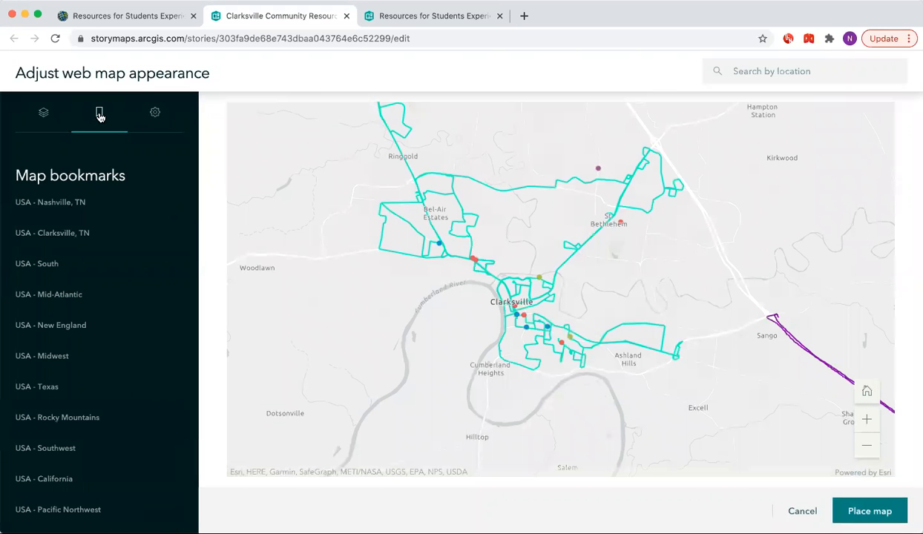
{"action": "left_click", "coordinate": [73, 234]}
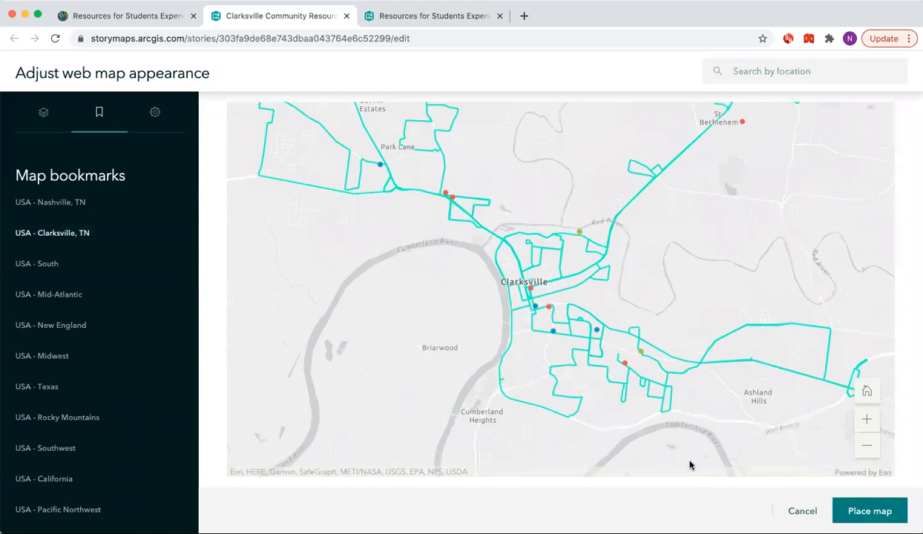
{"action": "left_click", "coordinate": [869, 511]}
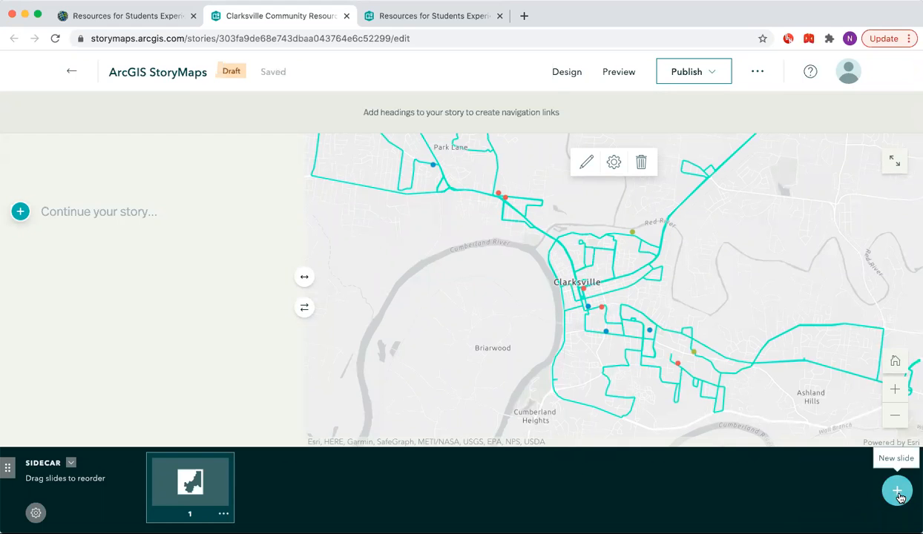
Add a second sidecar slide holding the same web map, framed on the USA - Nashville, TN bookmark.
{"action": "left_click", "coordinate": [897, 493]}
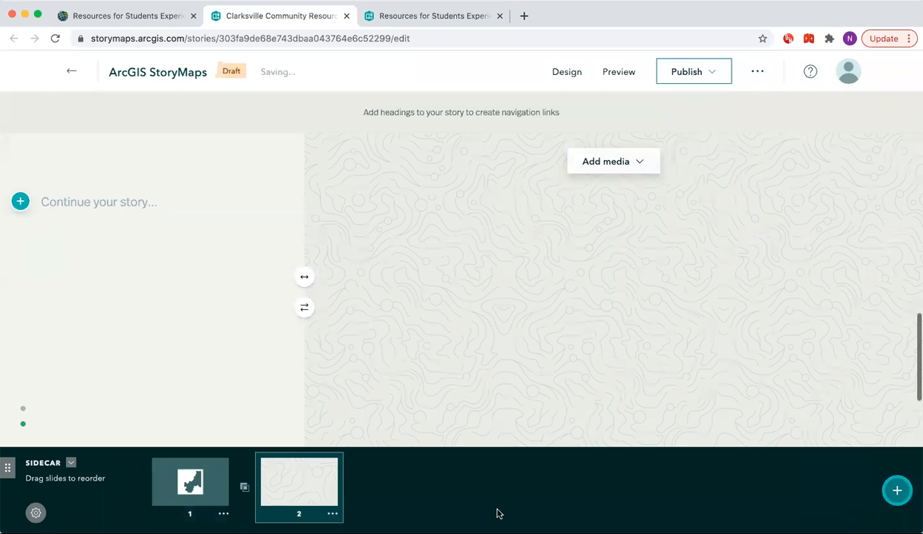
{"action": "left_click", "coordinate": [633, 163]}
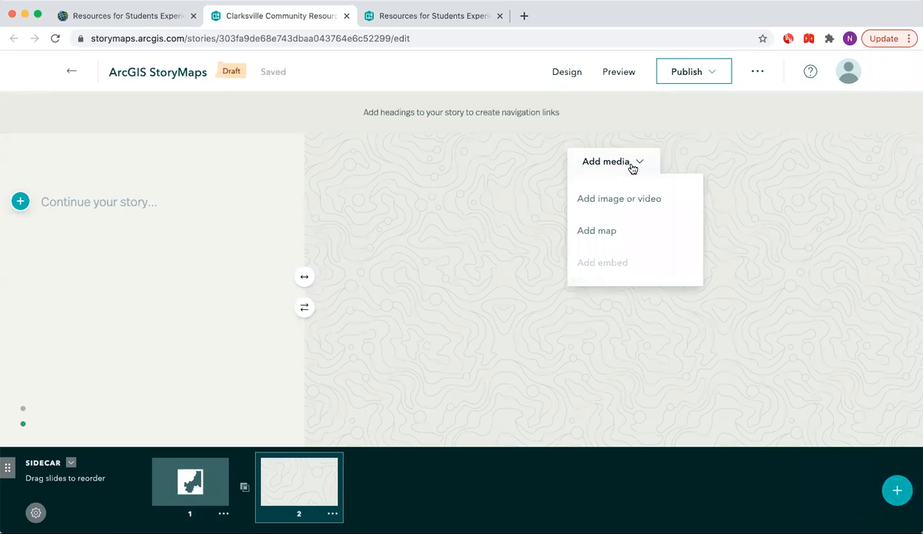
{"action": "left_click", "coordinate": [609, 231]}
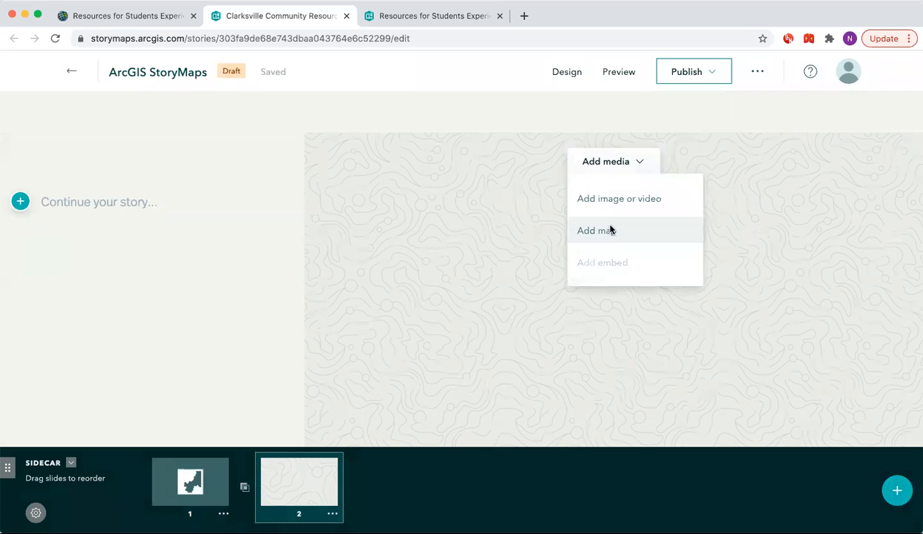
{"action": "left_click", "coordinate": [197, 310]}
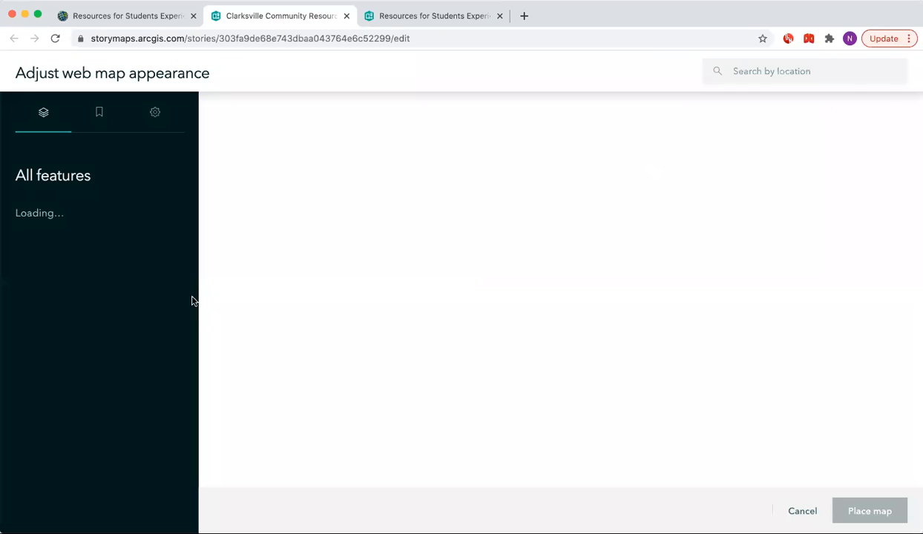
{"action": "left_click", "coordinate": [97, 113]}
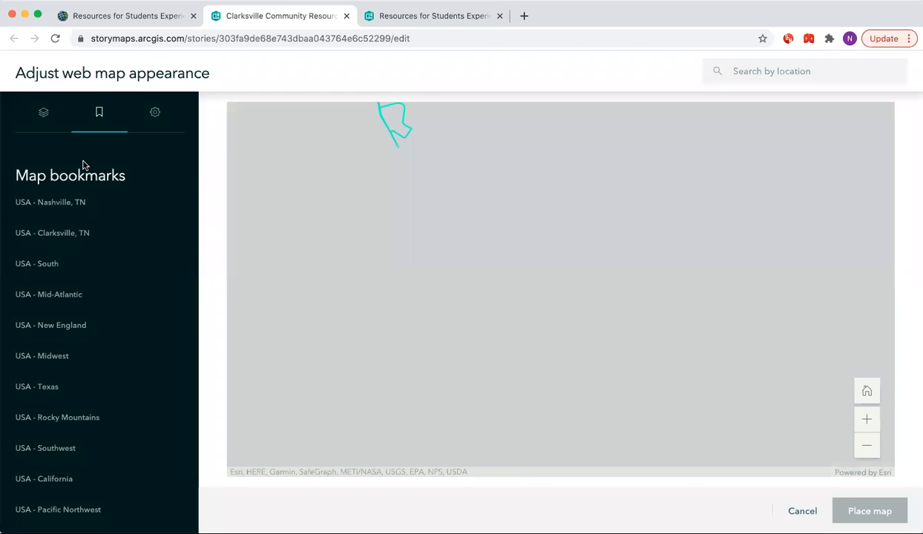
{"action": "left_click", "coordinate": [66, 207]}
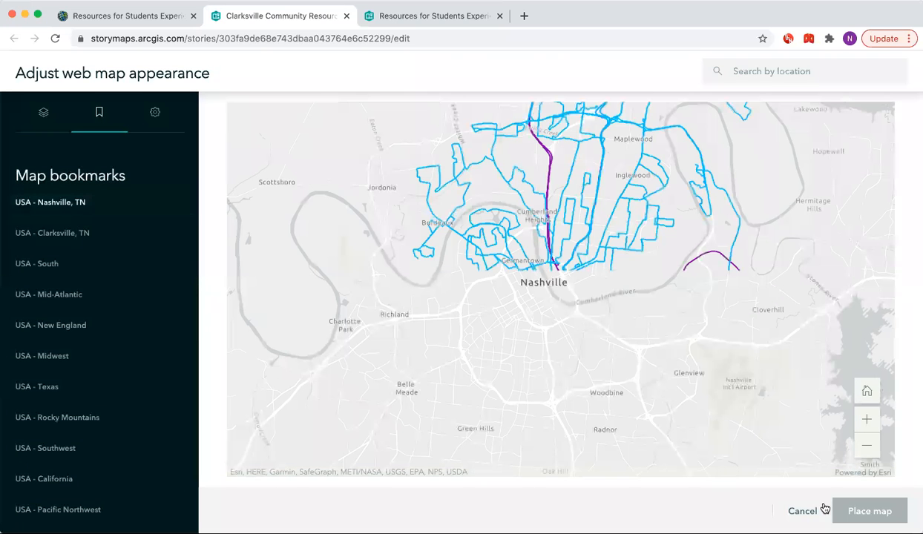
{"action": "left_click", "coordinate": [864, 510]}
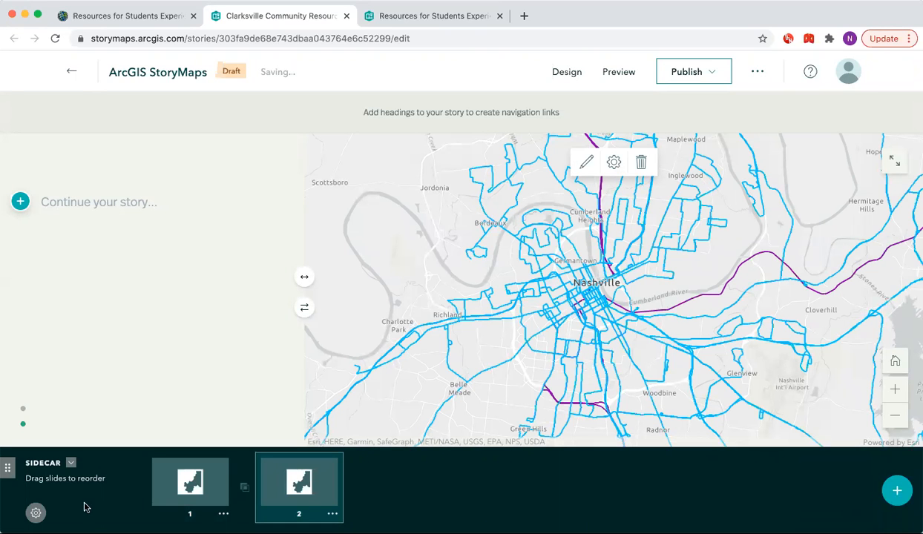
Collapse the slide panel and add a Heading text block reading Clarksville, TN to the second slide's panel.
{"action": "left_click", "coordinate": [71, 463]}
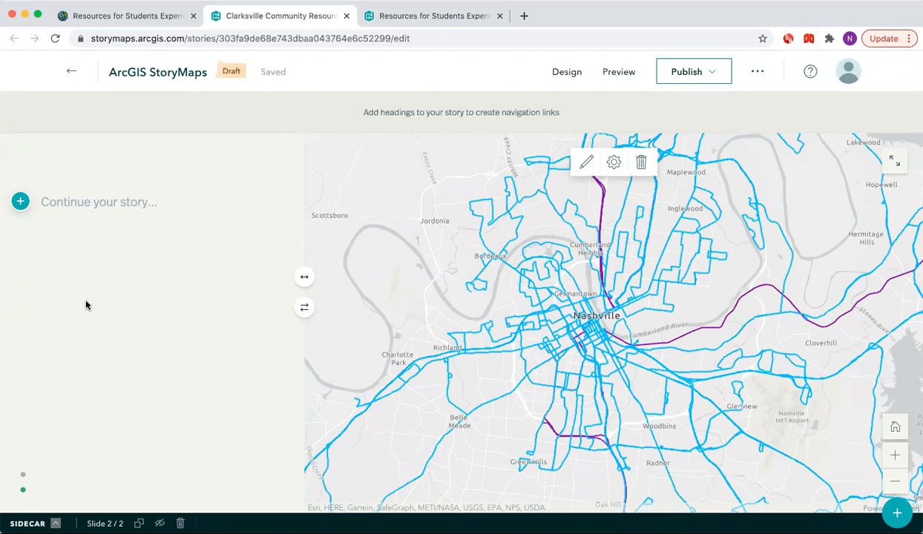
{"action": "left_click", "coordinate": [23, 209]}
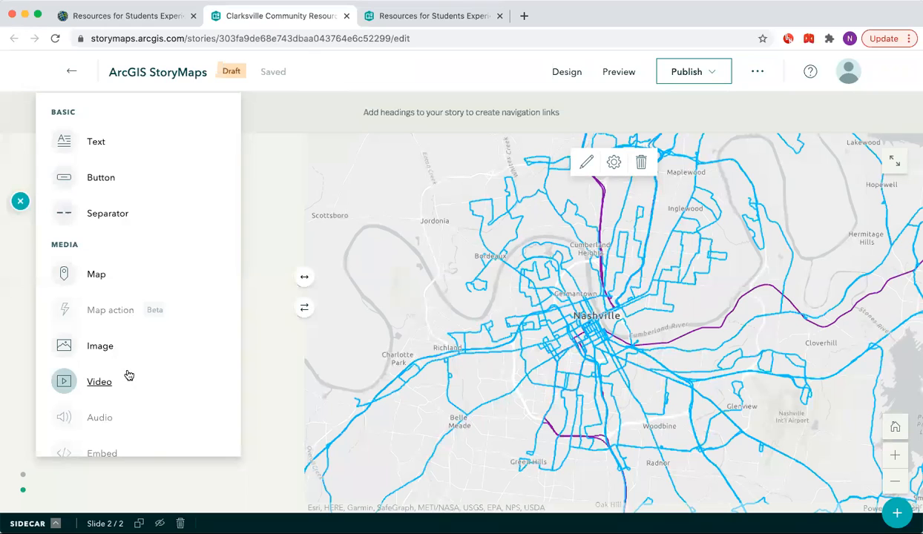
{"action": "scroll", "coordinate": [128, 375], "scroll_direction": "down", "scroll_amount": 1}
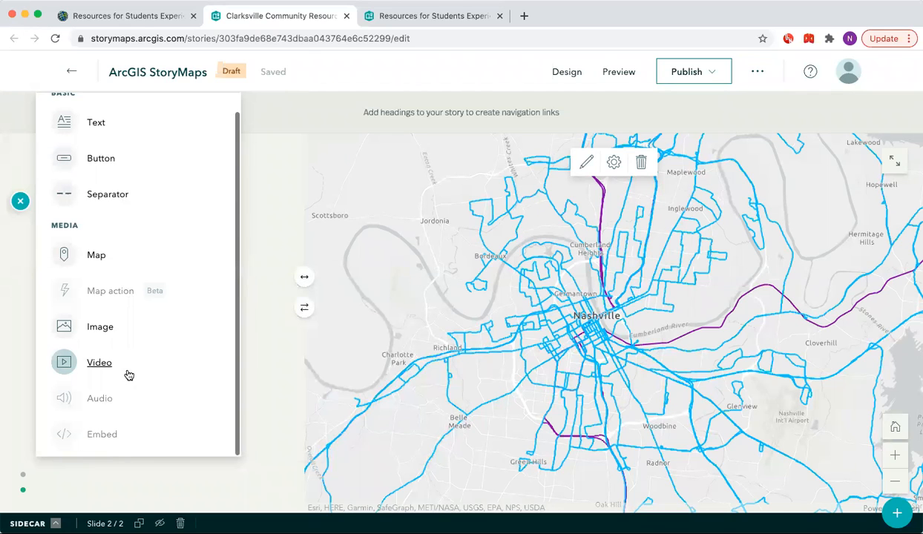
{"action": "scroll", "coordinate": [128, 336], "scroll_direction": "up", "scroll_amount": 1}
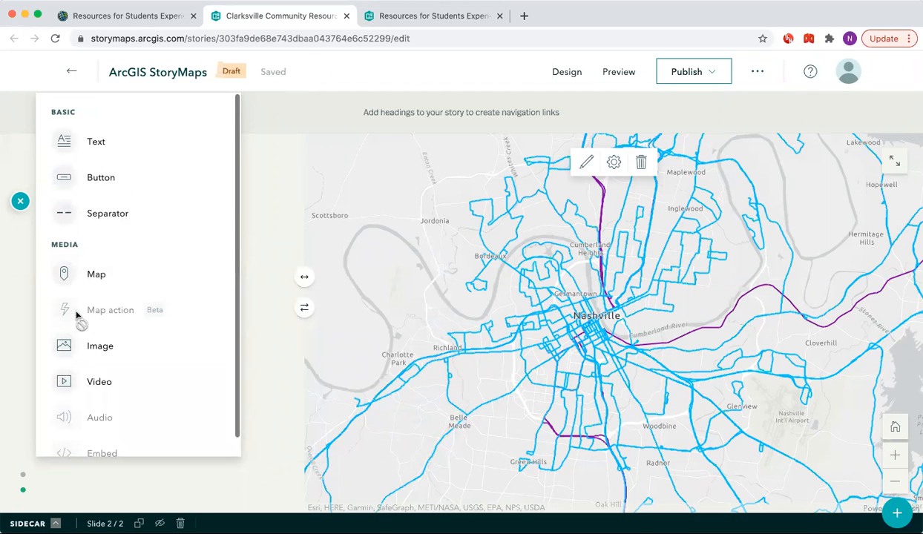
{"action": "mouse_move", "coordinate": [65, 320]}
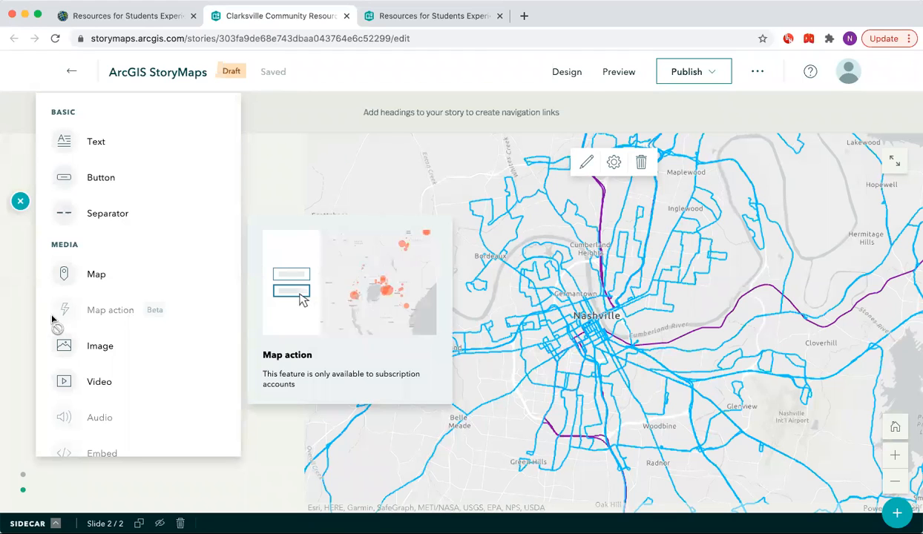
{"action": "left_click", "coordinate": [97, 143]}
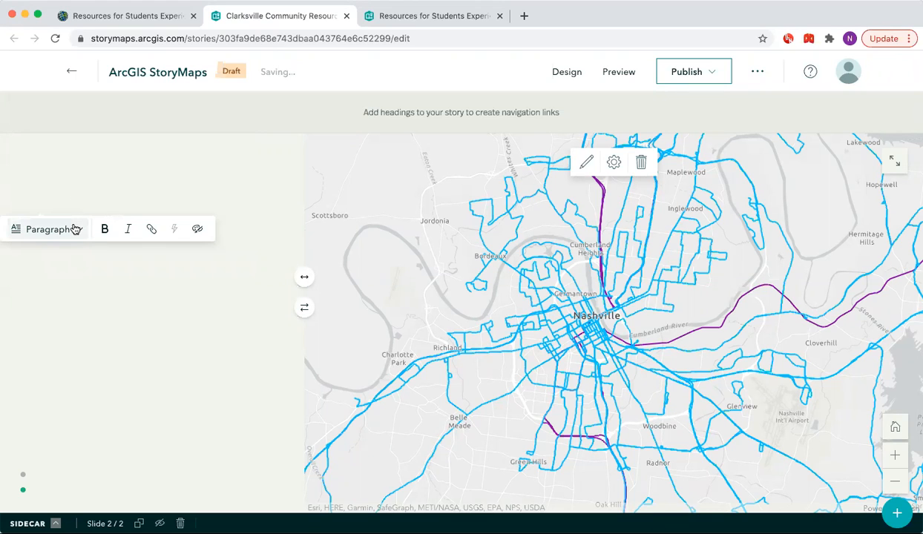
{"action": "left_click", "coordinate": [75, 229]}
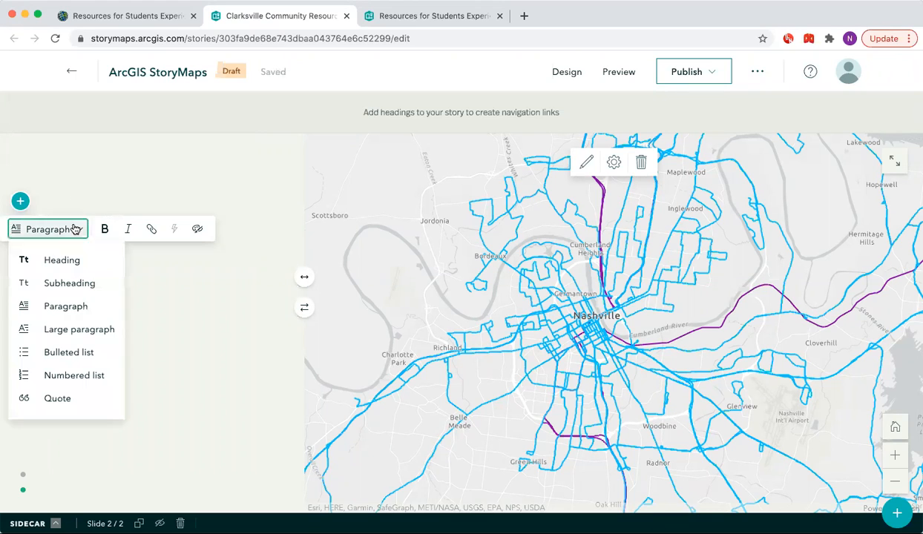
{"action": "left_click", "coordinate": [72, 260]}
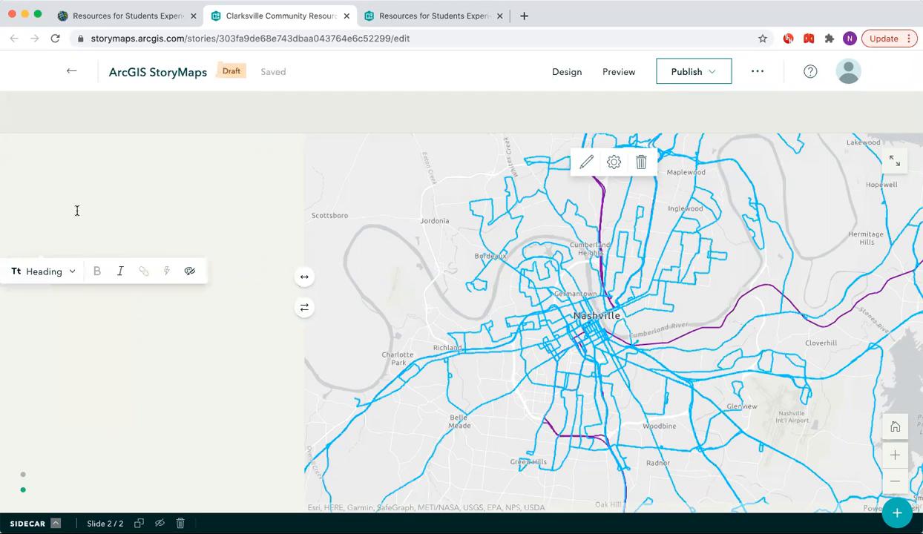
{"action": "type", "text": "Clarksvi"}
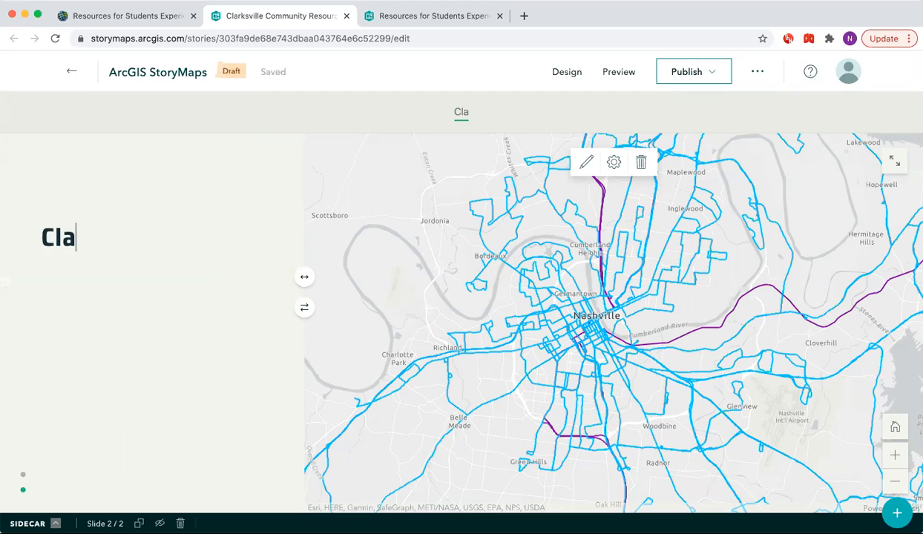
{"action": "type", "text": "Tn"}
{"action": "key", "text": "BackSpace"}
{"action": "type", "text": "N"}
Replace Clarksville with Nashville so the second slide's heading reads Nashville, TN.
{"action": "left_click", "coordinate": [67, 299]}
{"action": "scroll", "coordinate": [69, 300], "scroll_direction": "down", "scroll_amount": 3}
{"action": "scroll", "coordinate": [164, 325], "scroll_direction": "up", "scroll_amount": 5}
{"action": "double_click", "coordinate": [111, 308]}
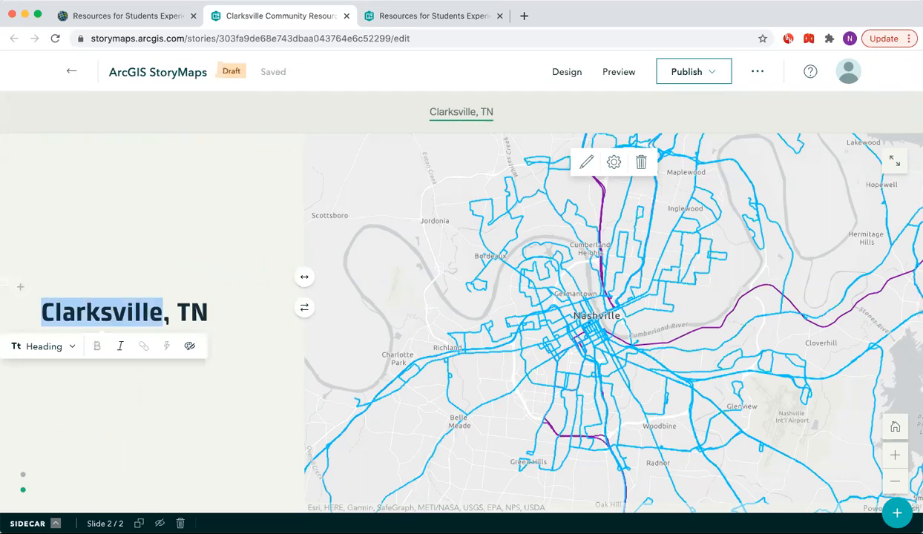
{"action": "type", "text": "Nashville"}
Add a Heading text block reading Clarksville, TN to the first sidecar slide's panel.
{"action": "scroll", "coordinate": [148, 312], "scroll_direction": "down", "scroll_amount": 3}
{"action": "scroll", "coordinate": [70, 310], "scroll_direction": "down", "scroll_amount": 10}
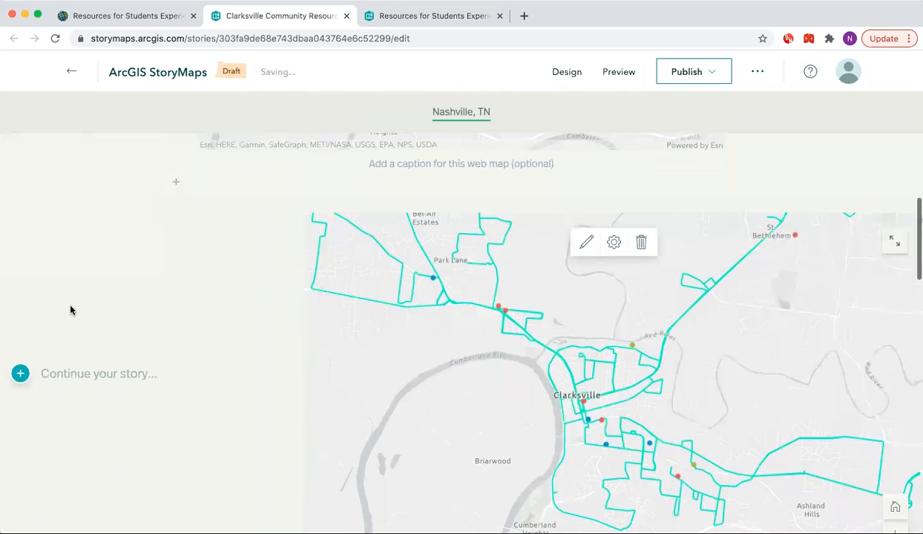
{"action": "left_click", "coordinate": [20, 355]}
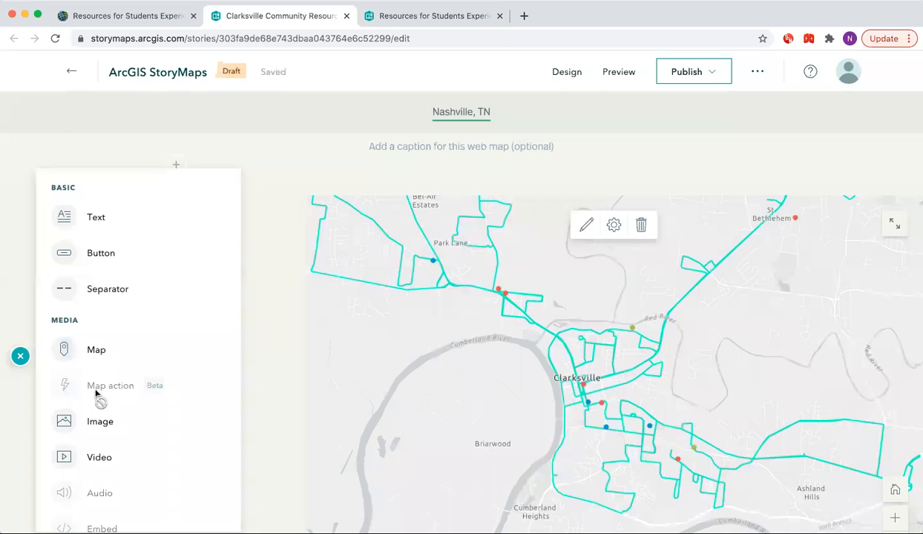
{"action": "left_click", "coordinate": [92, 225]}
{"action": "left_click", "coordinate": [66, 383]}
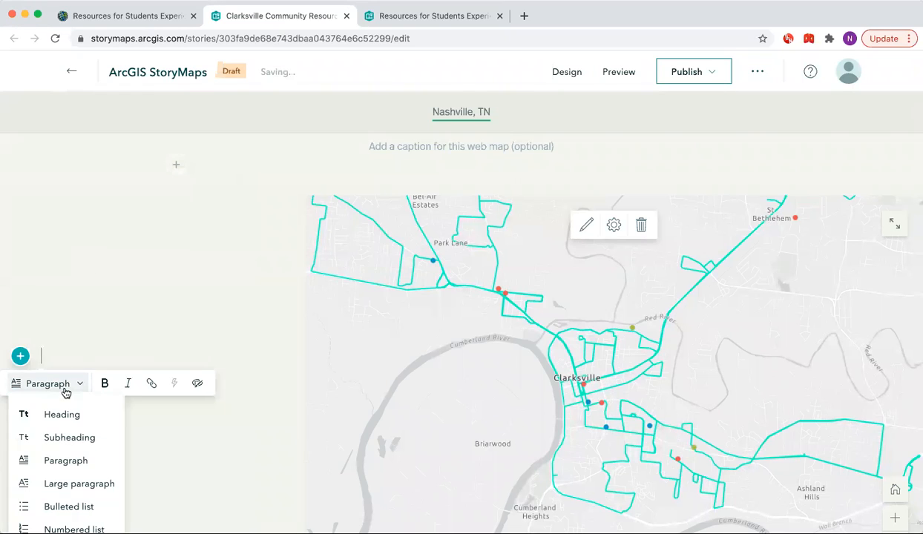
{"action": "left_click", "coordinate": [66, 412]}
{"action": "type", "text": "Cl"}
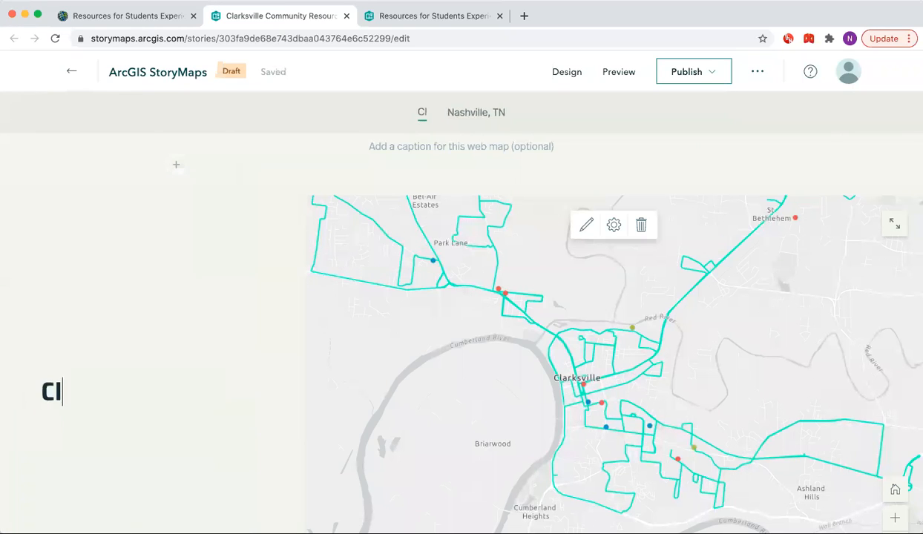
{"action": "type", "text": "arksville, TN"}
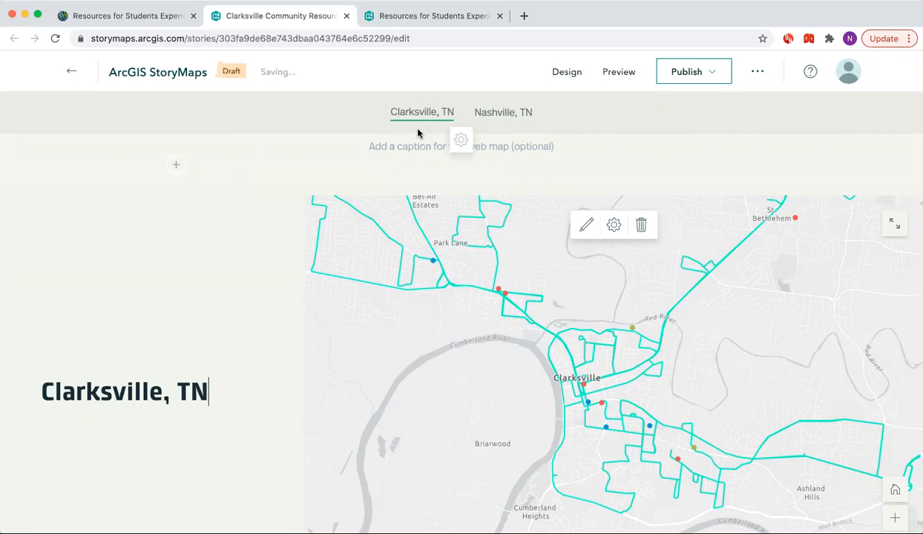
Delete the standalone Clarksville web map block placed above the sidecar.
{"action": "left_click", "coordinate": [496, 117]}
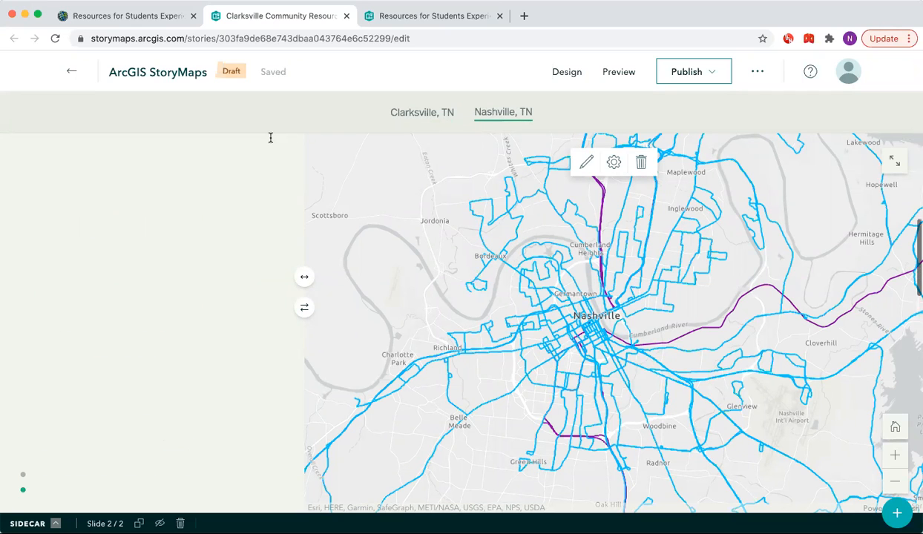
{"action": "scroll", "coordinate": [271, 142], "scroll_direction": "up", "scroll_amount": 10}
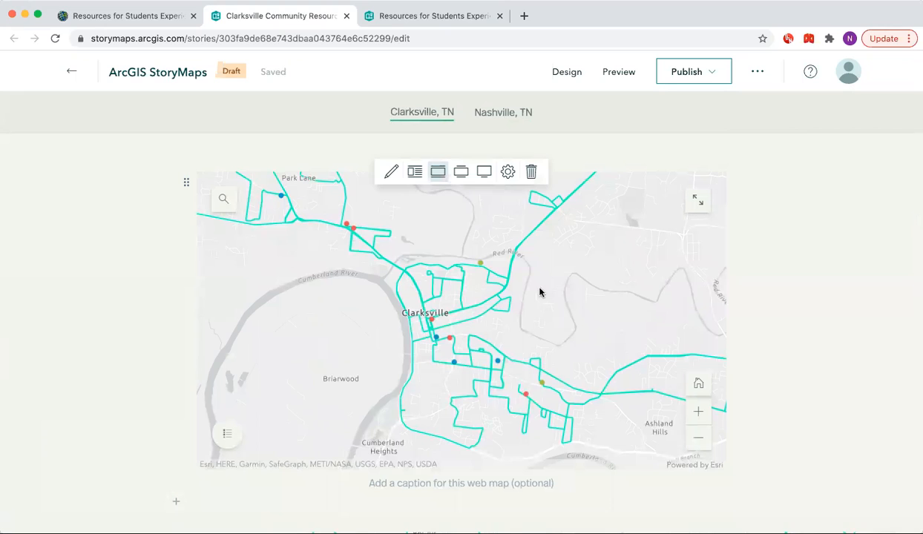
{"action": "left_click", "coordinate": [532, 173]}
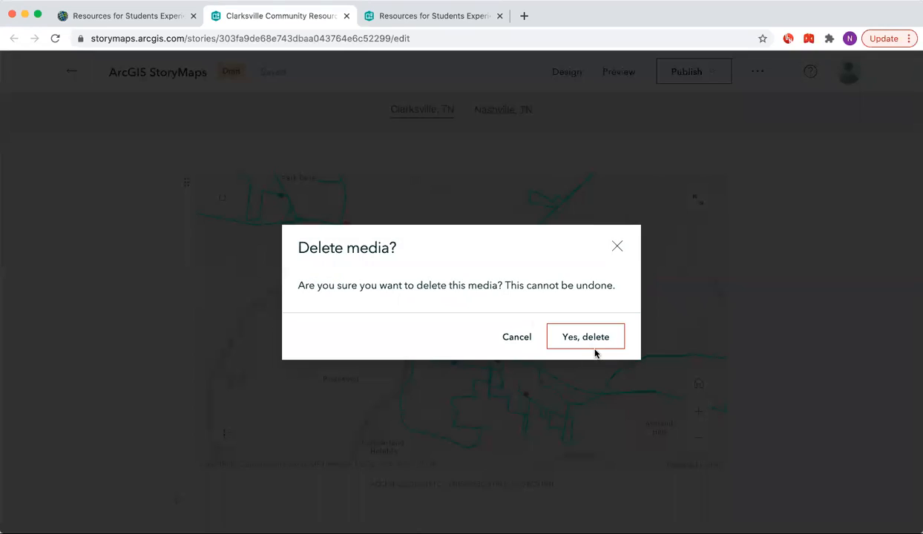
{"action": "scroll", "coordinate": [763, 354], "scroll_direction": "down", "scroll_amount": 10}
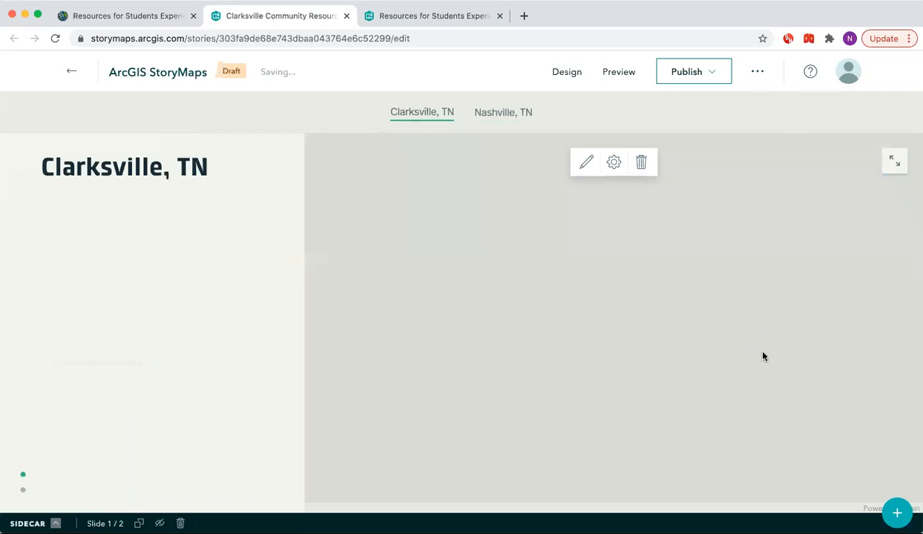
{"action": "scroll", "coordinate": [763, 354], "scroll_direction": "down", "scroll_amount": 2}
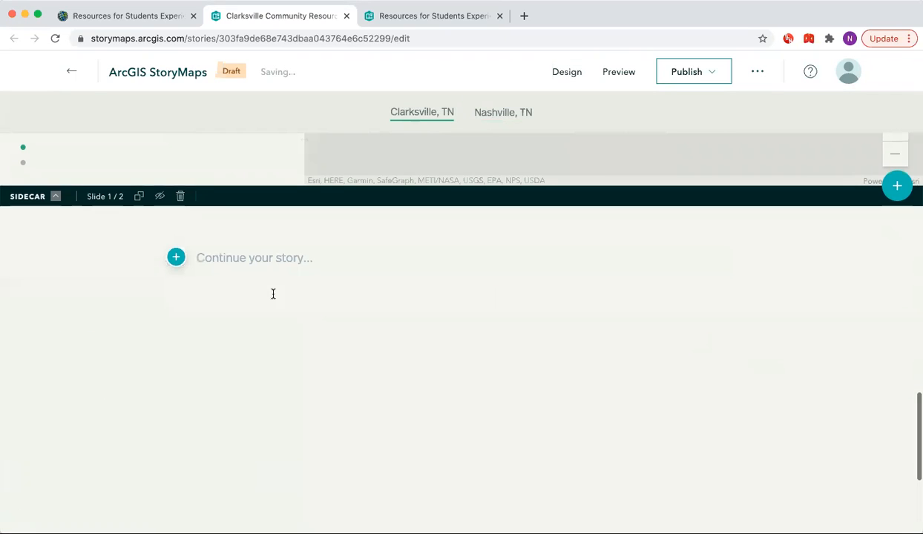
{"action": "left_click", "coordinate": [177, 258]}
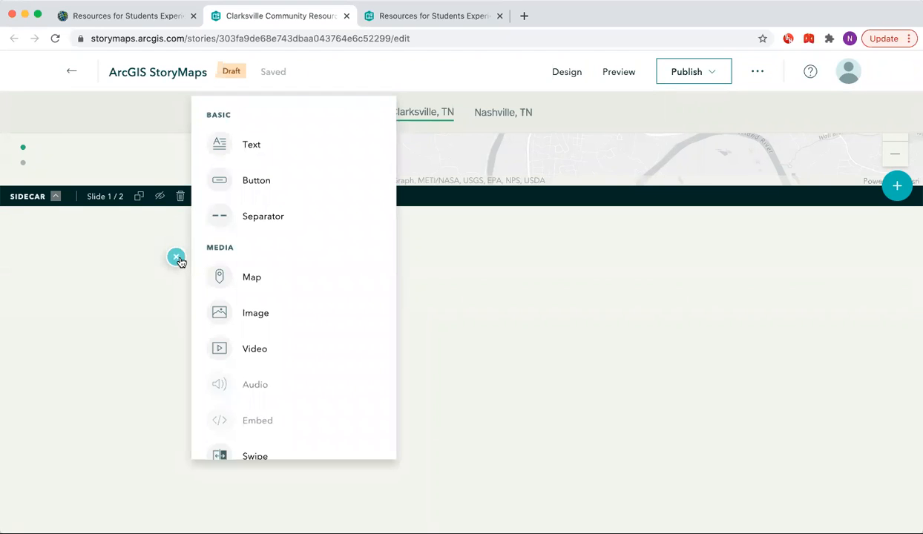
{"action": "scroll", "coordinate": [281, 338], "scroll_direction": "down", "scroll_amount": 5}
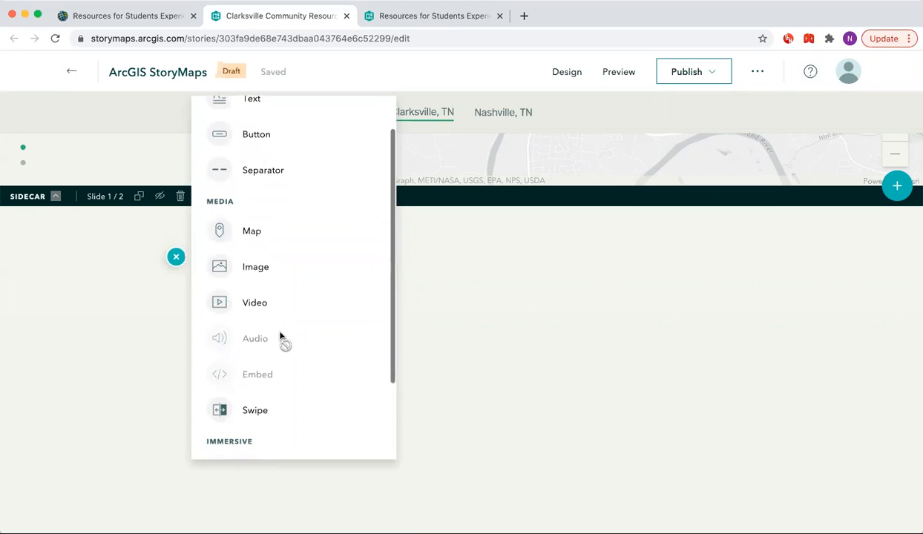
{"action": "scroll", "coordinate": [279, 336], "scroll_direction": "up", "scroll_amount": 5}
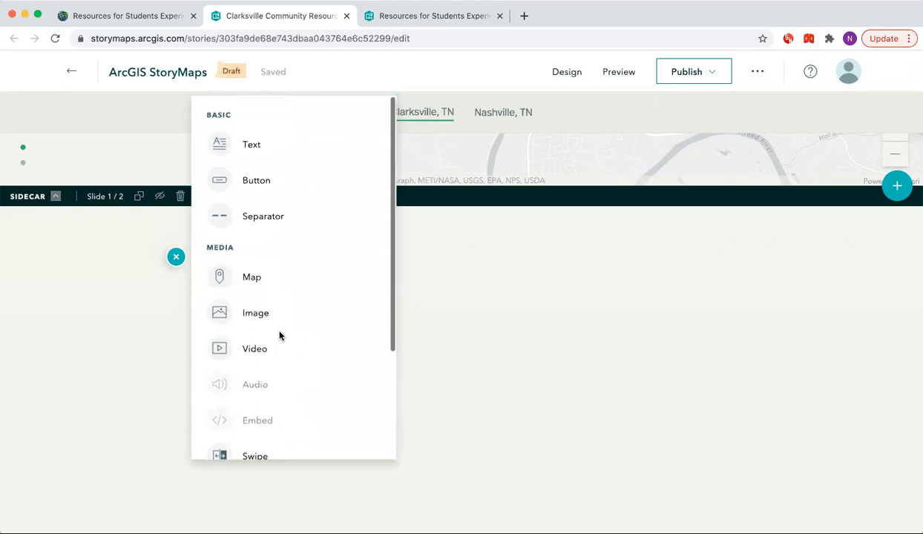
{"action": "left_click", "coordinate": [561, 410]}
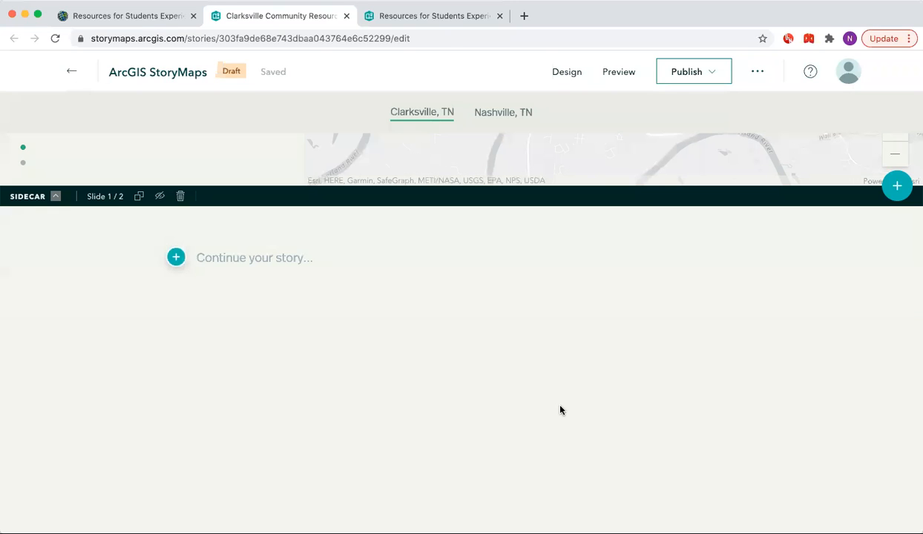
Publish the story with the default private sharing level and scroll through the published version.
{"action": "scroll", "coordinate": [561, 410], "scroll_direction": "up", "scroll_amount": 5}
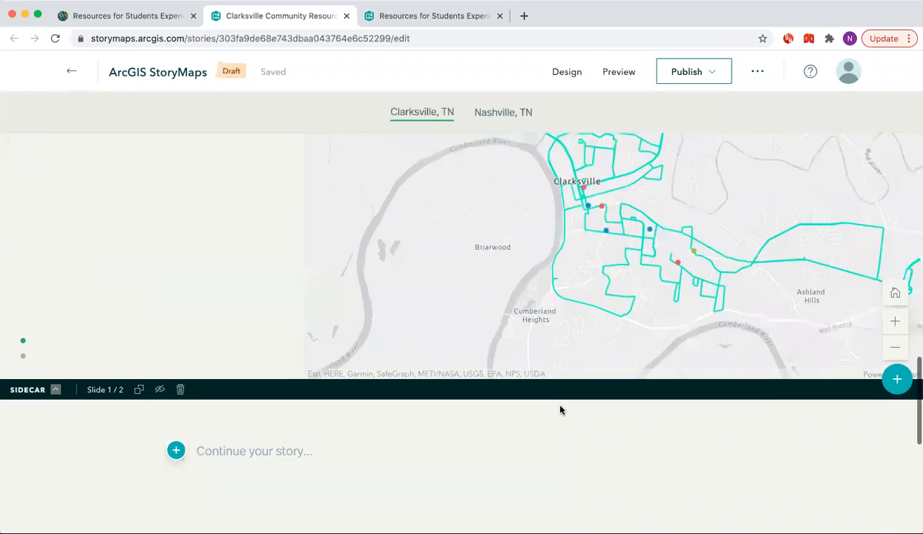
{"action": "scroll", "coordinate": [561, 410], "scroll_direction": "up", "scroll_amount": 10}
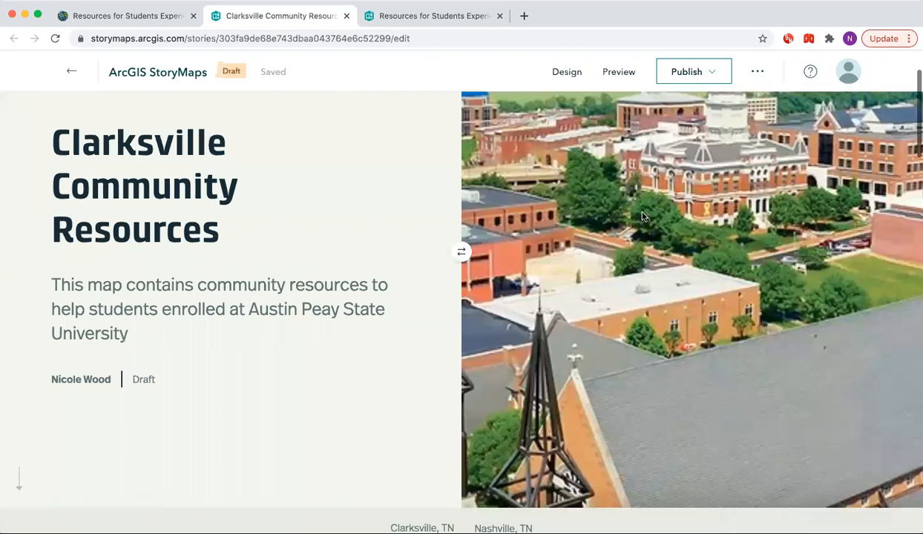
{"action": "left_click", "coordinate": [710, 74]}
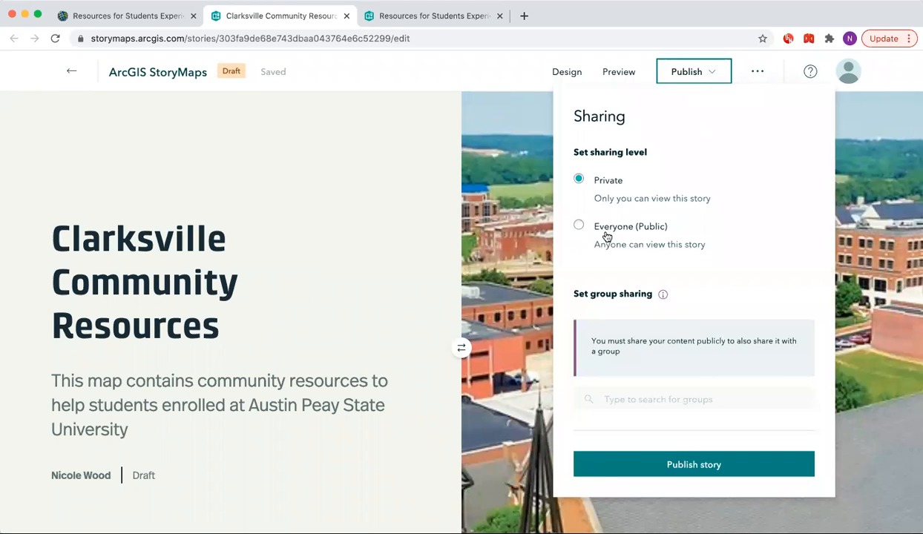
{"action": "left_click", "coordinate": [685, 465]}
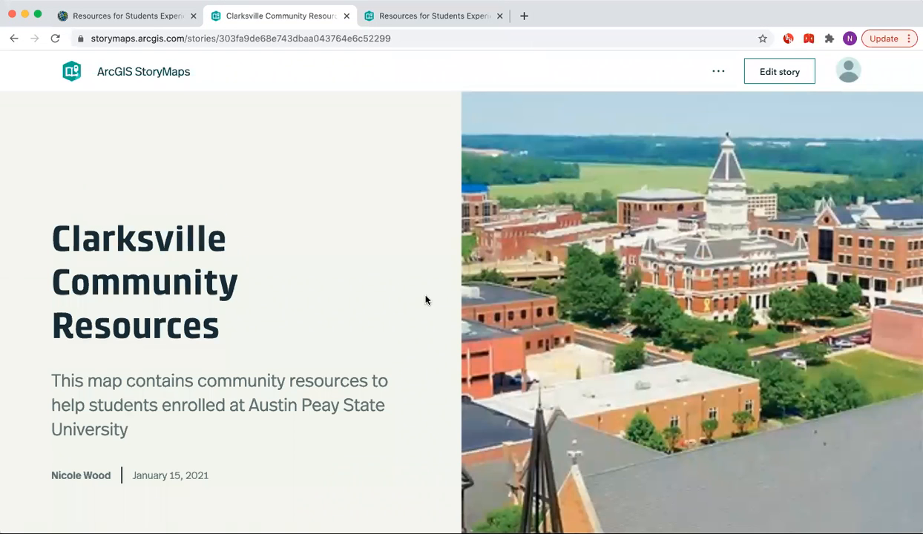
{"action": "scroll", "coordinate": [425, 300], "scroll_direction": "down", "scroll_amount": 10}
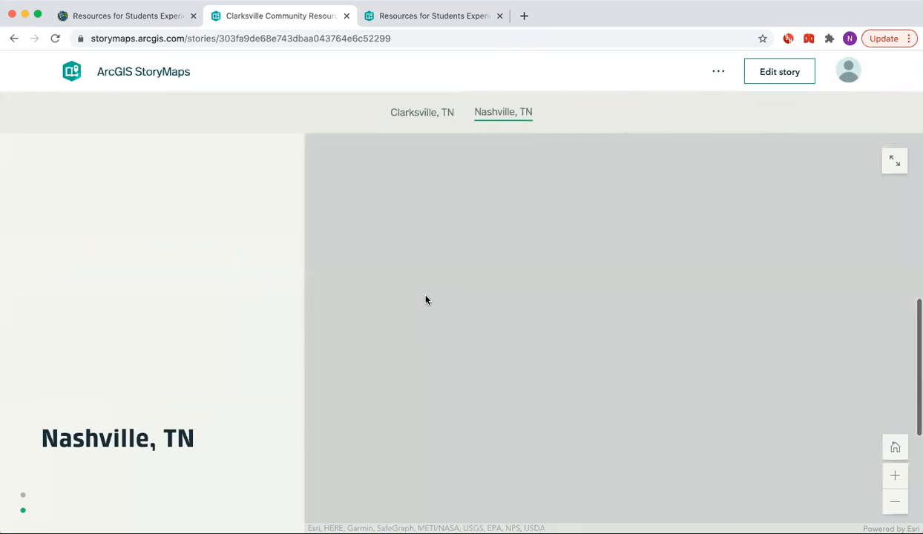
{"action": "scroll", "coordinate": [426, 299], "scroll_direction": "down", "scroll_amount": 2}
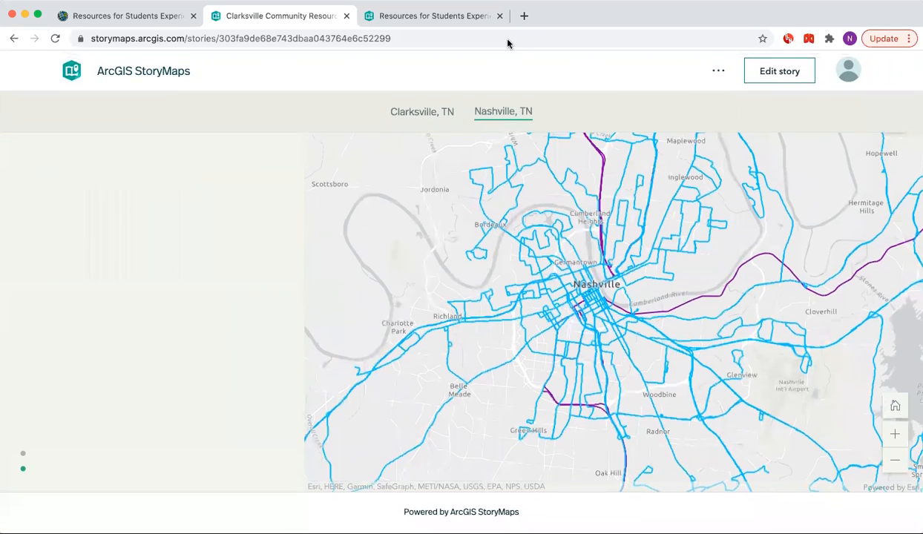